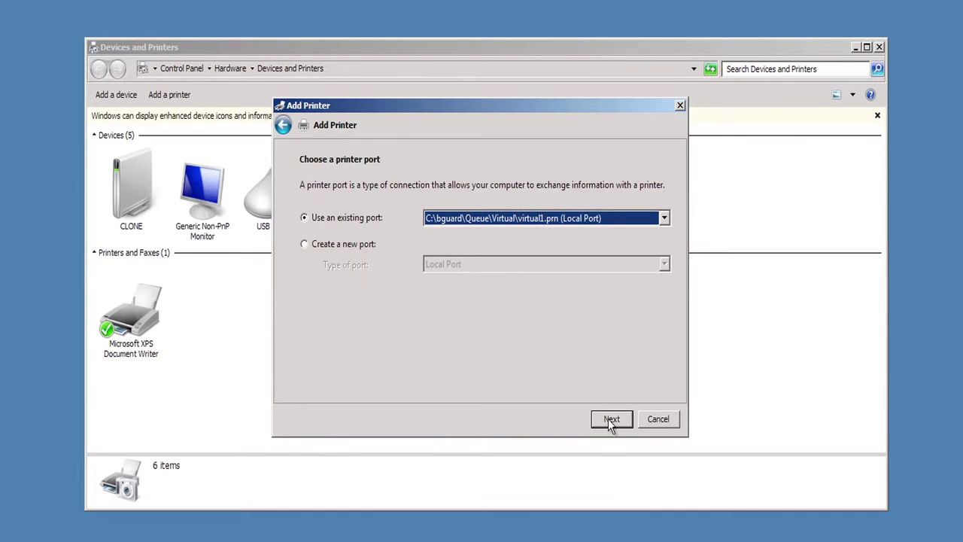
Keep the existing virtual1.prn port and load the BR9460_2 driver file from drivers, BC BRScript, eng on the vmfolder (F:) drive.
left_click(610, 420)
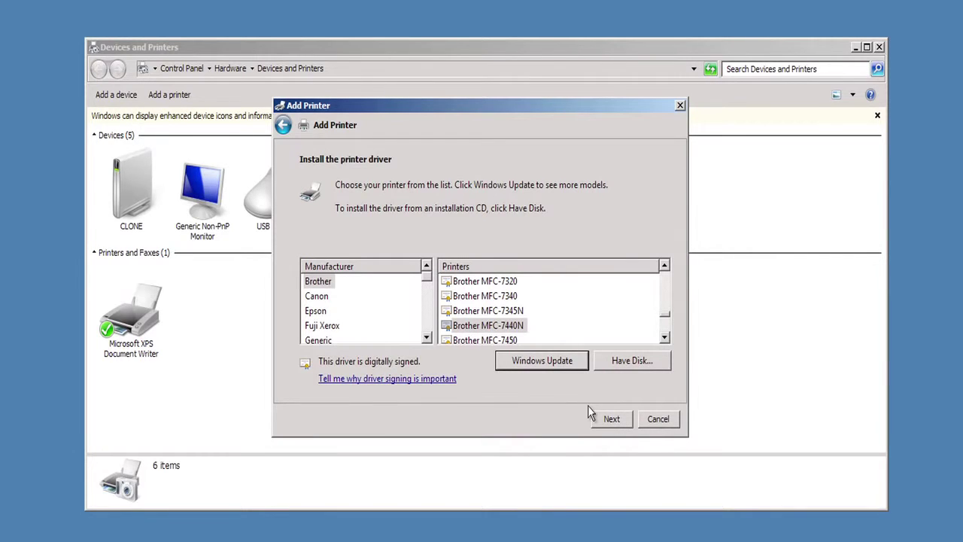
left_click(626, 362)
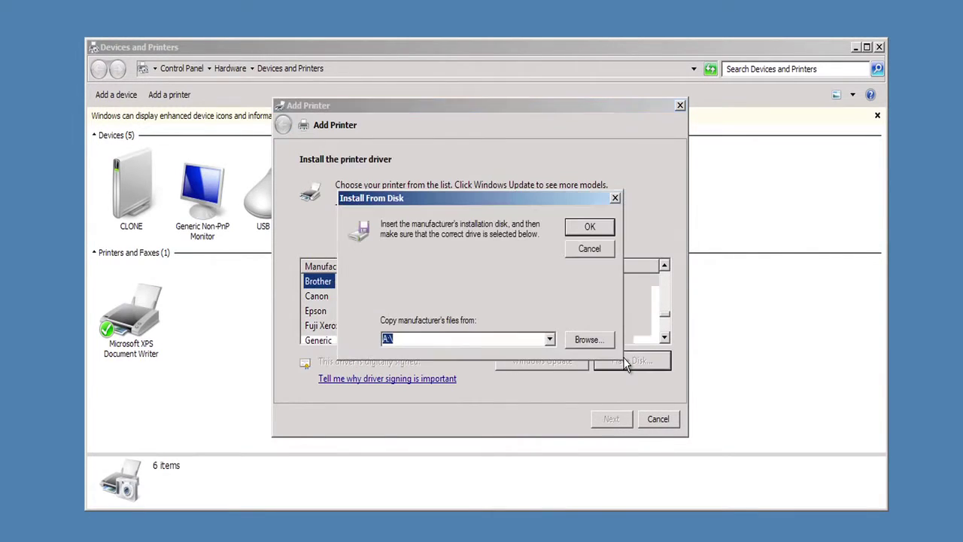
left_click(589, 339)
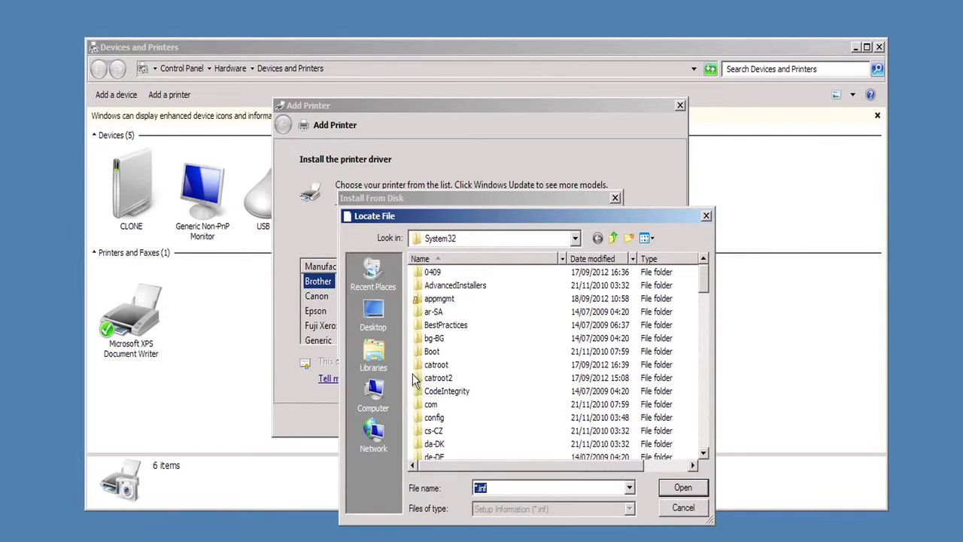
left_click(376, 399)
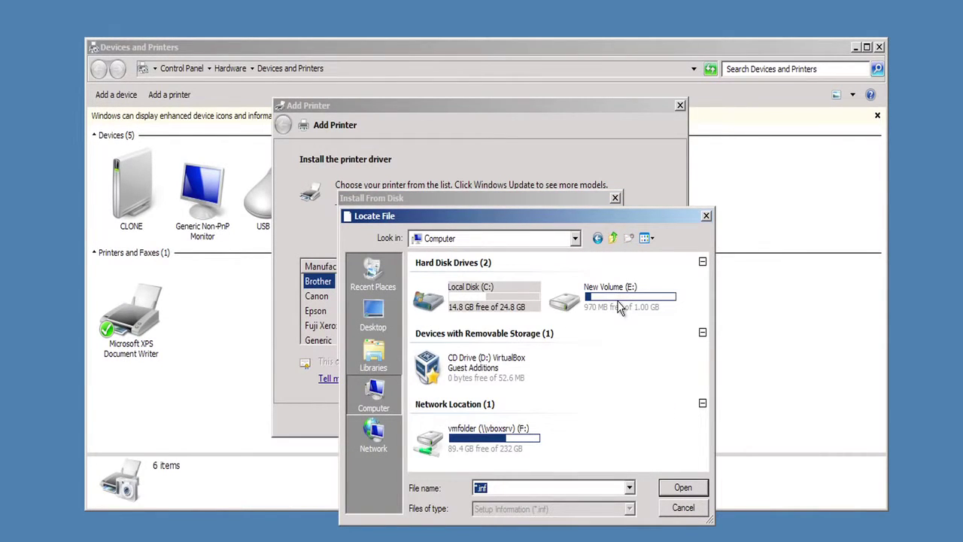
double_click(494, 439)
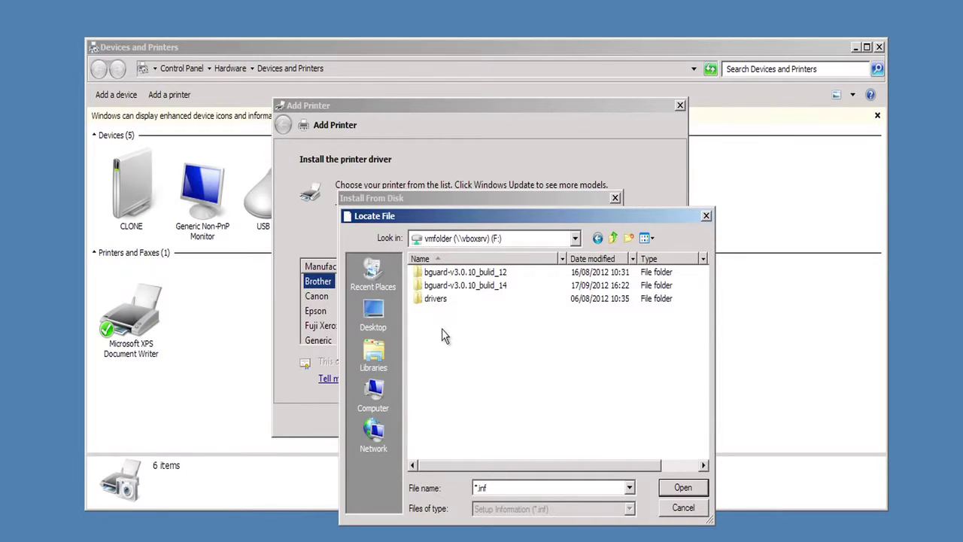
double_click(435, 298)
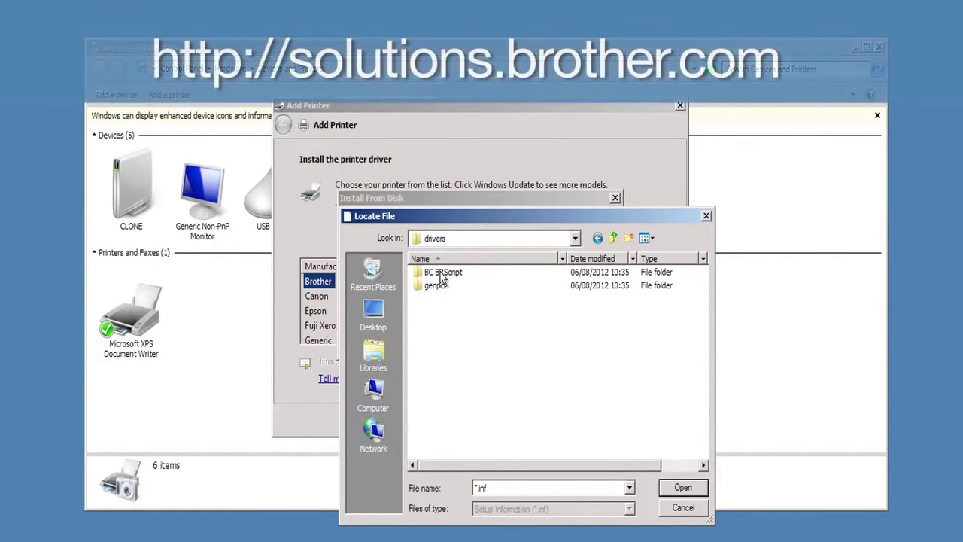
left_click(441, 274)
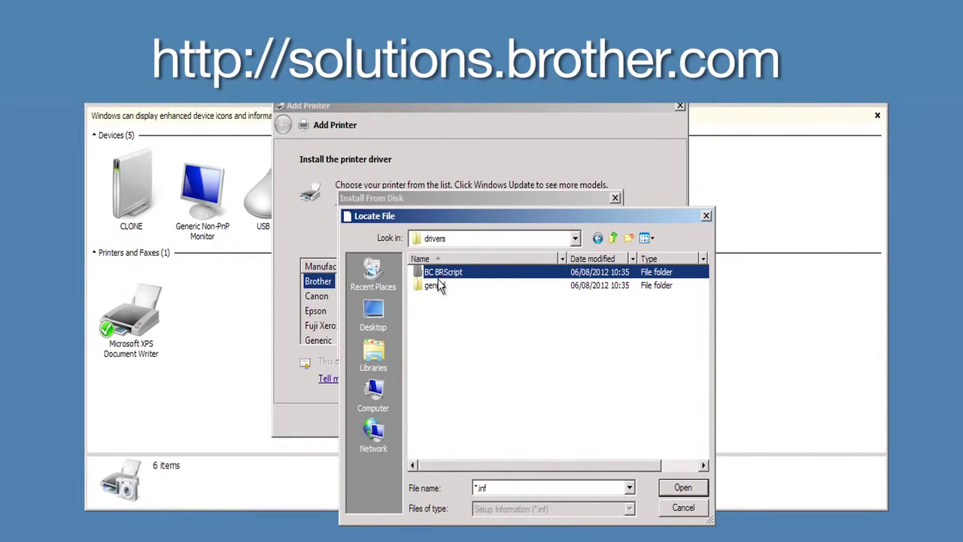
double_click(441, 274)
double_click(434, 273)
left_click(434, 275)
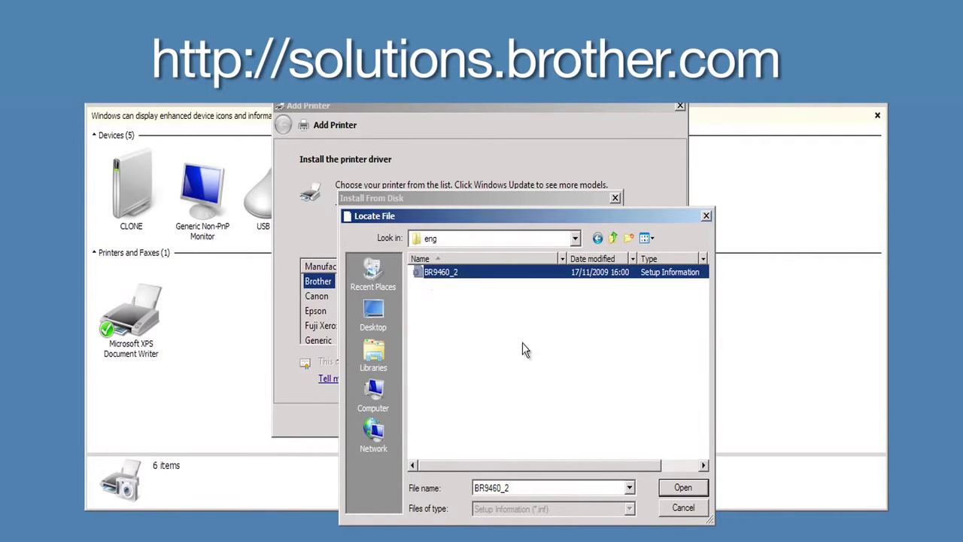
left_click(682, 487)
left_click(590, 229)
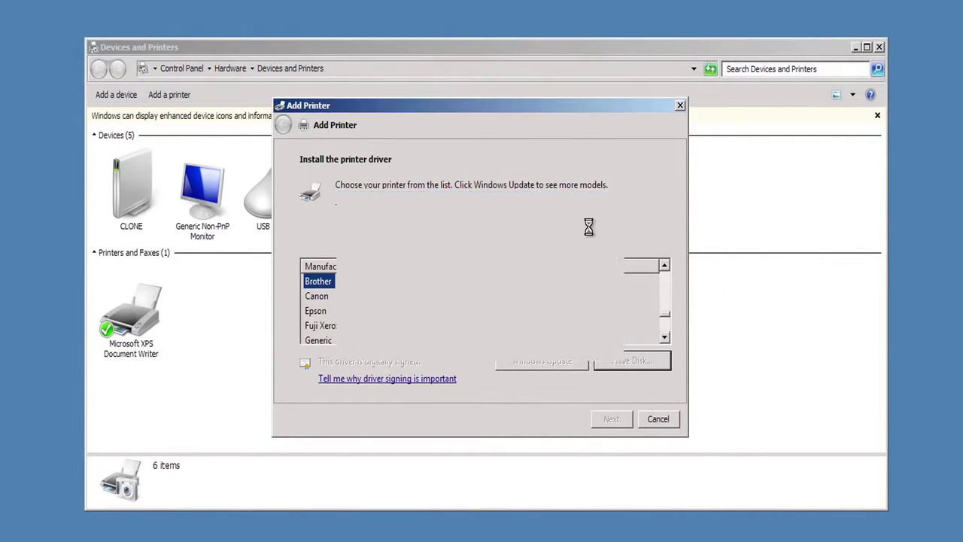
Choose Brother MFC-9970CDW BR-Script3 as the driver for the new printer.
scroll(664, 286, "down", 1)
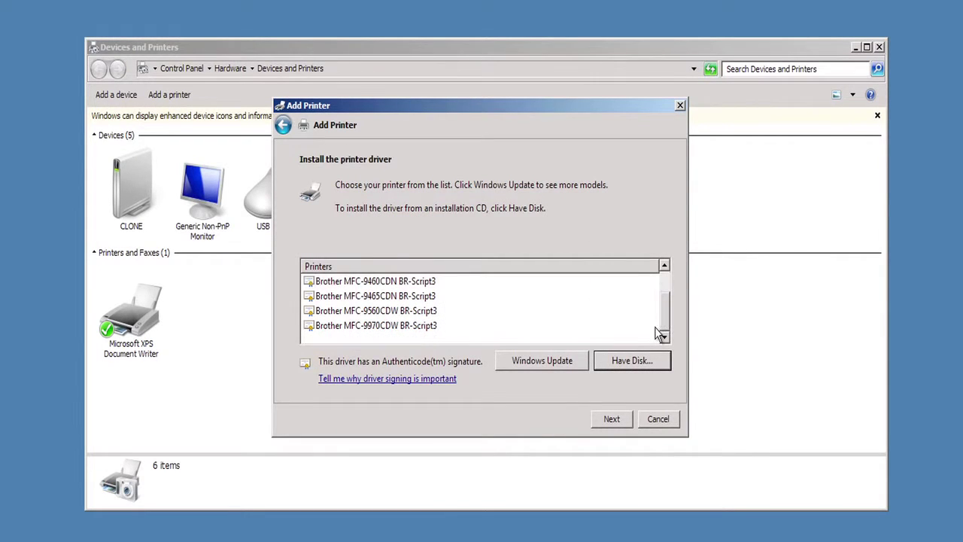
left_click(384, 327)
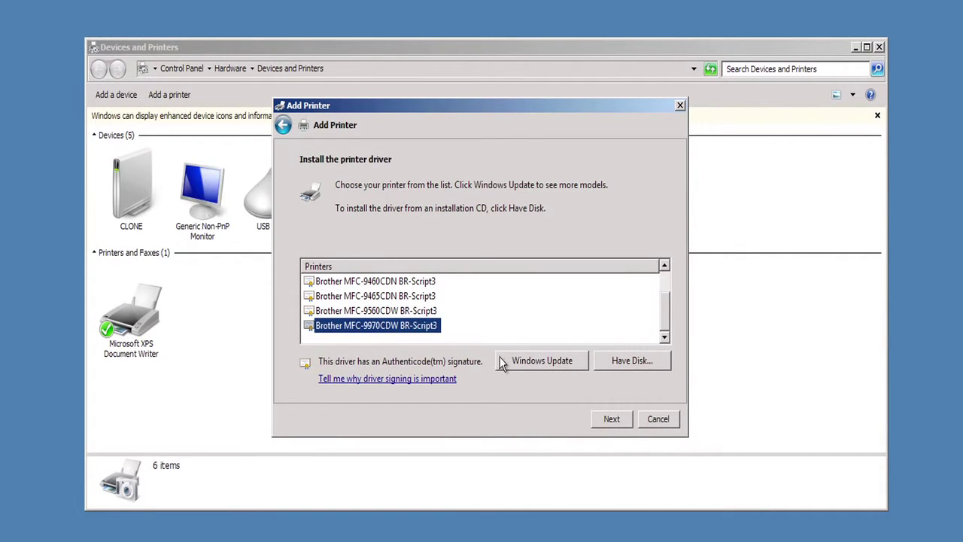
left_click(613, 420)
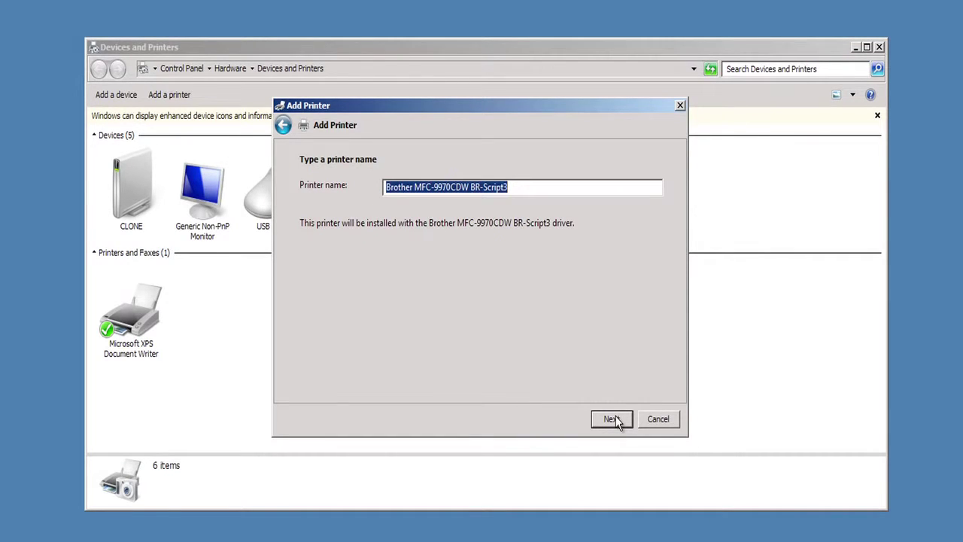
Name the printer virtual and install its driver software, always trusting software from Brother Industries, Ltd.
type("virtual")
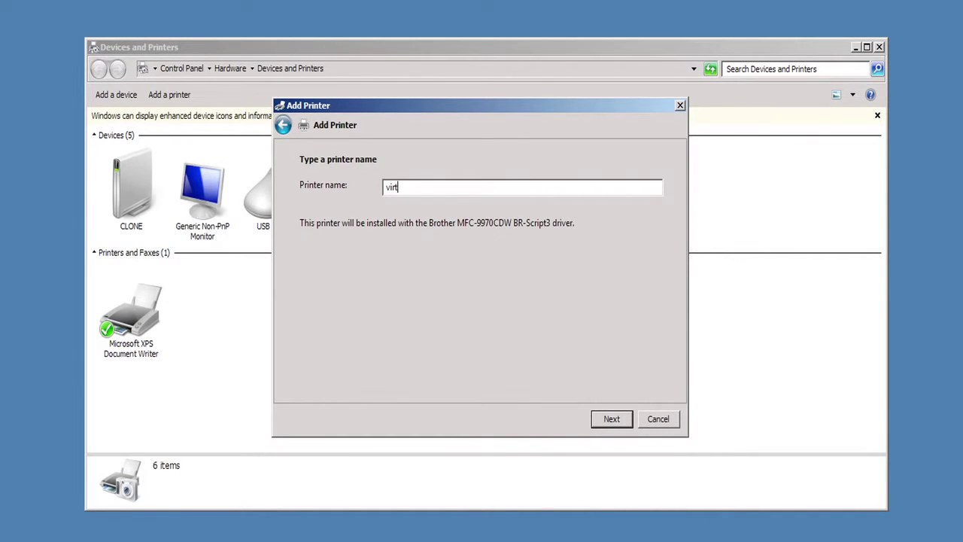
left_click(609, 419)
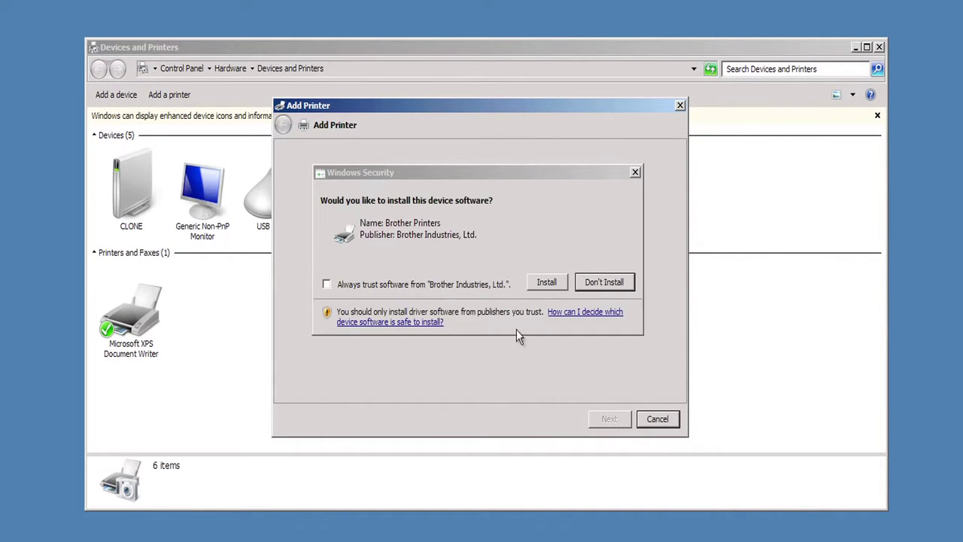
left_click(373, 281)
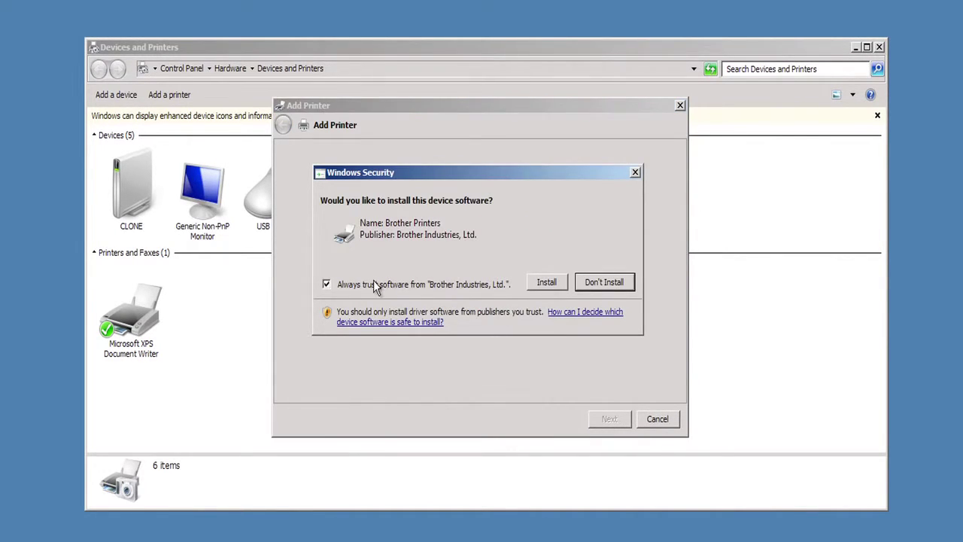
left_click(547, 282)
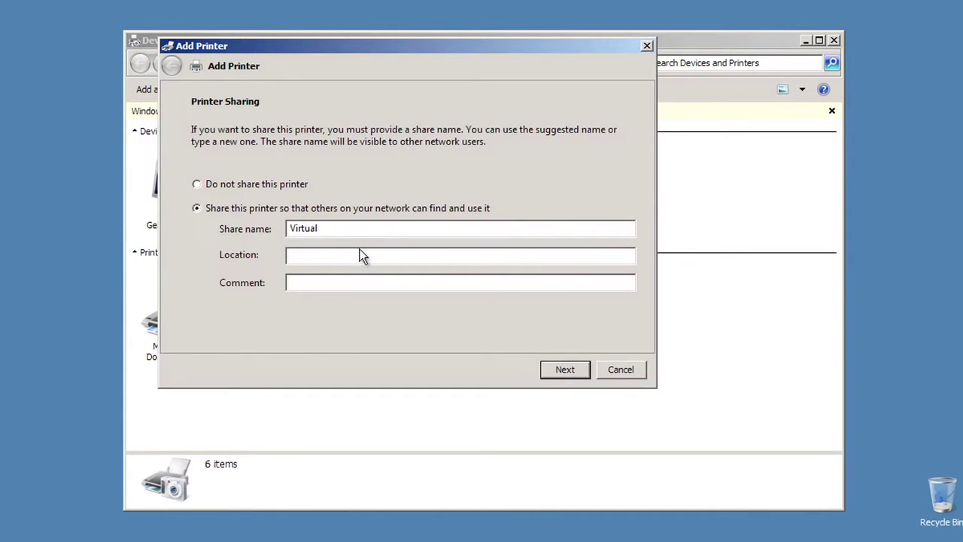
Share the Virtual printer with location Lab and comment Test Printer, and complete its setup without printing a test page.
left_click(316, 256)
type("Lab")
key("Tab")
type("Test Printer")
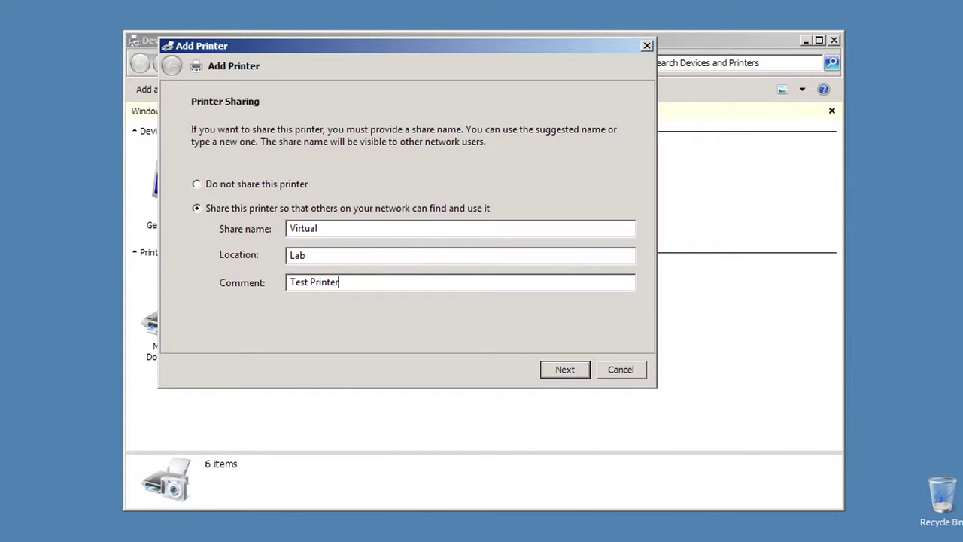
left_click(560, 374)
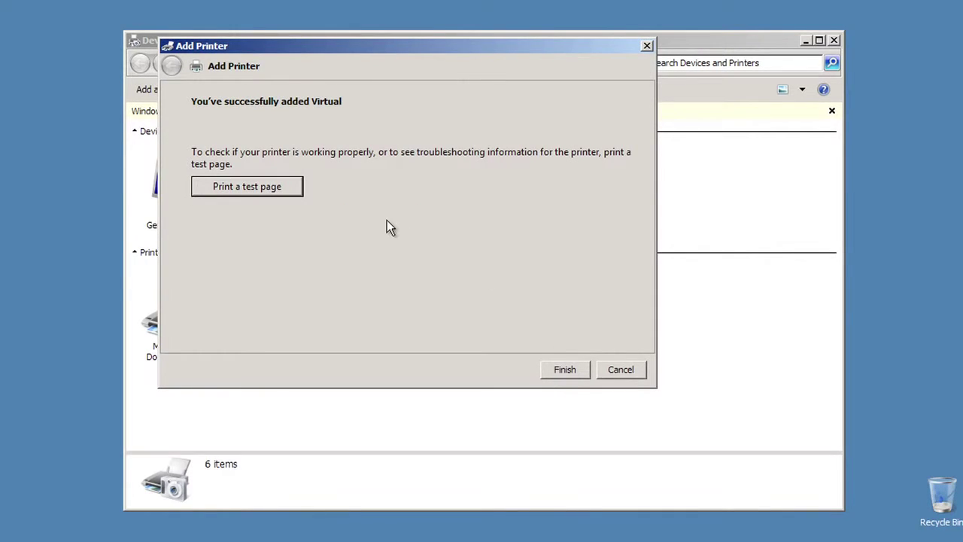
left_click(565, 370)
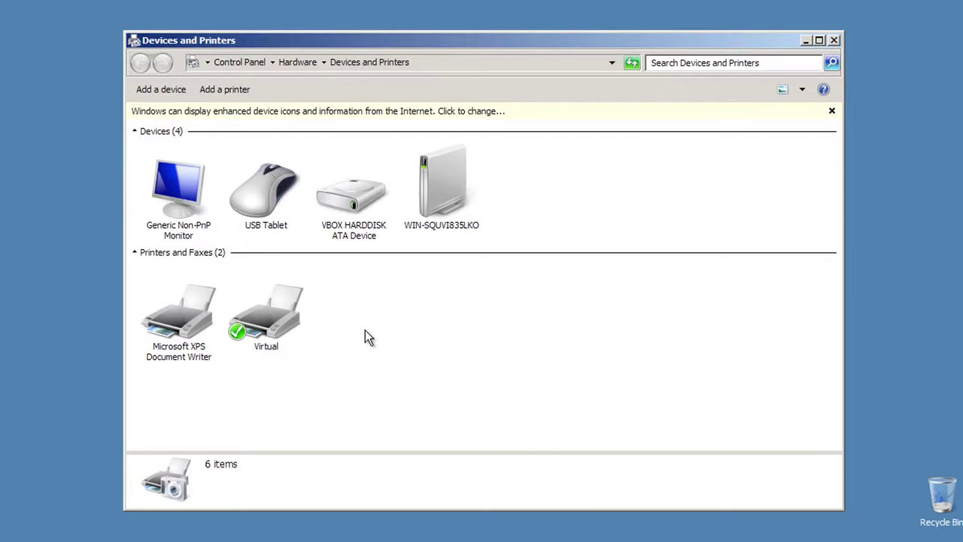
Start adding another local printer on a new Standard TCP/IP port with the IP address 192.168.1.24.
left_click(227, 96)
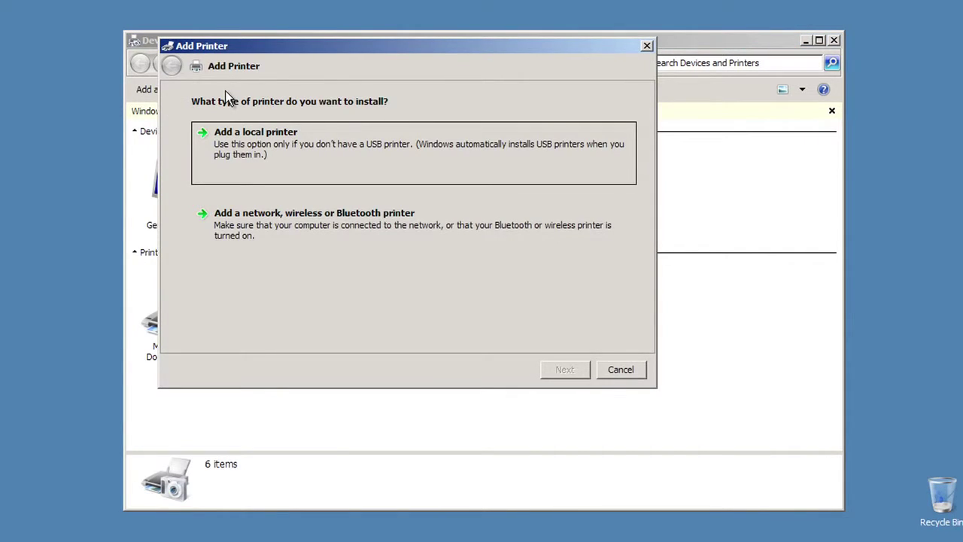
left_click(254, 143)
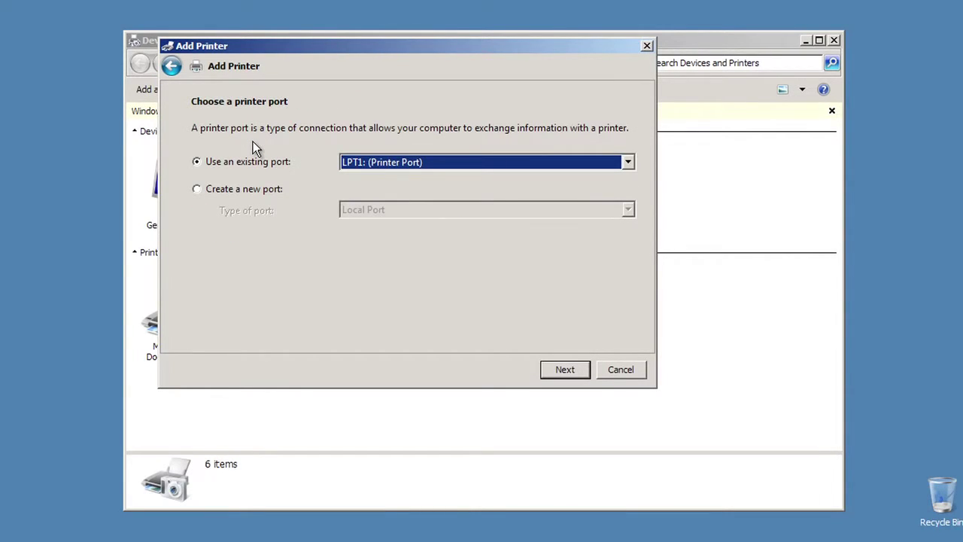
left_click(245, 188)
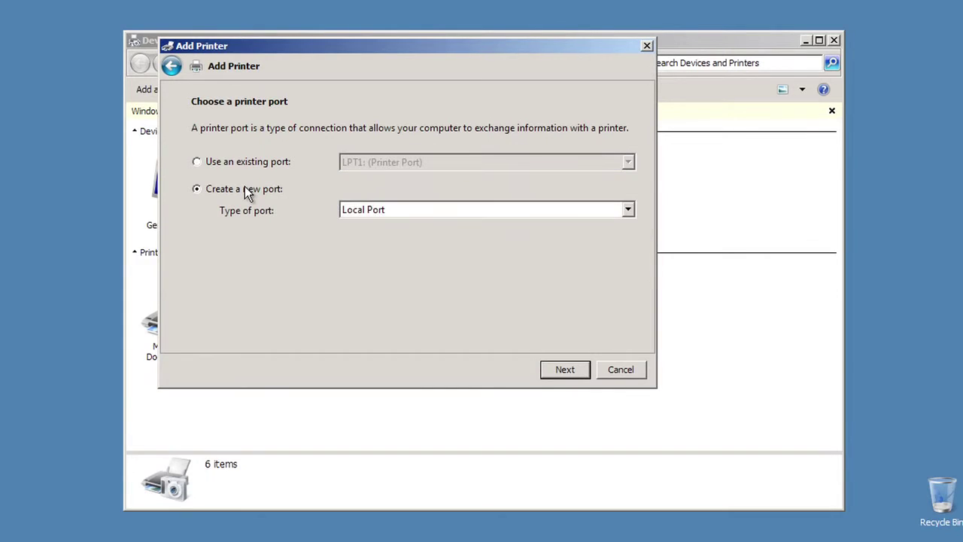
left_click(628, 212)
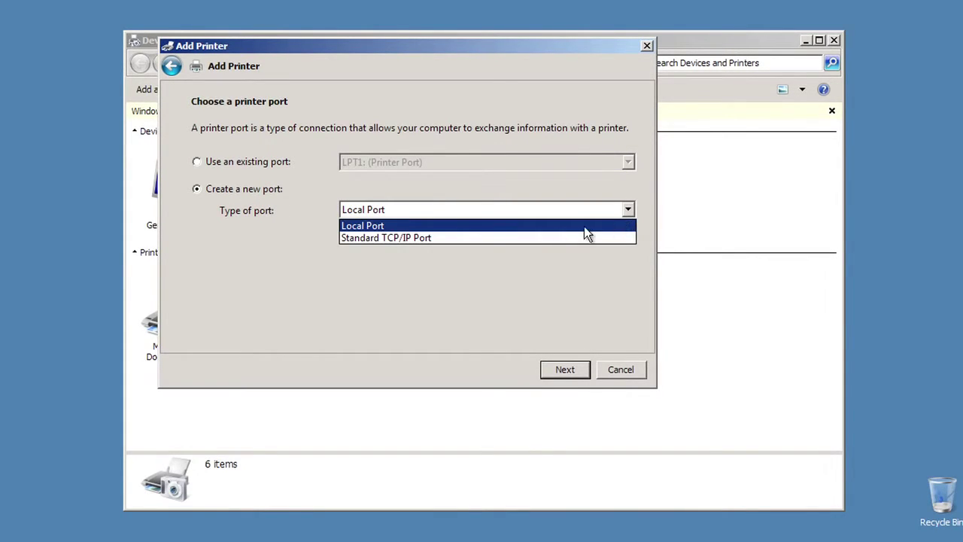
left_click(520, 237)
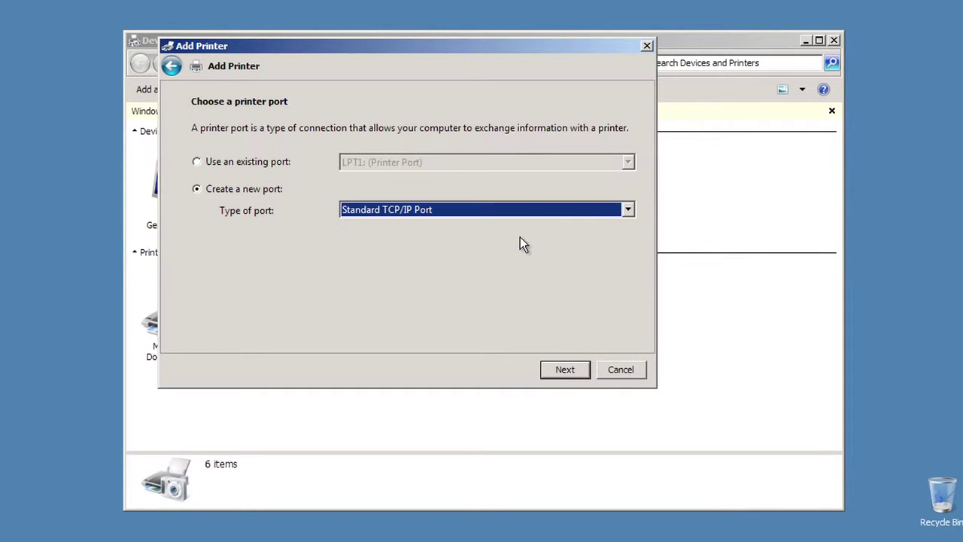
left_click(565, 368)
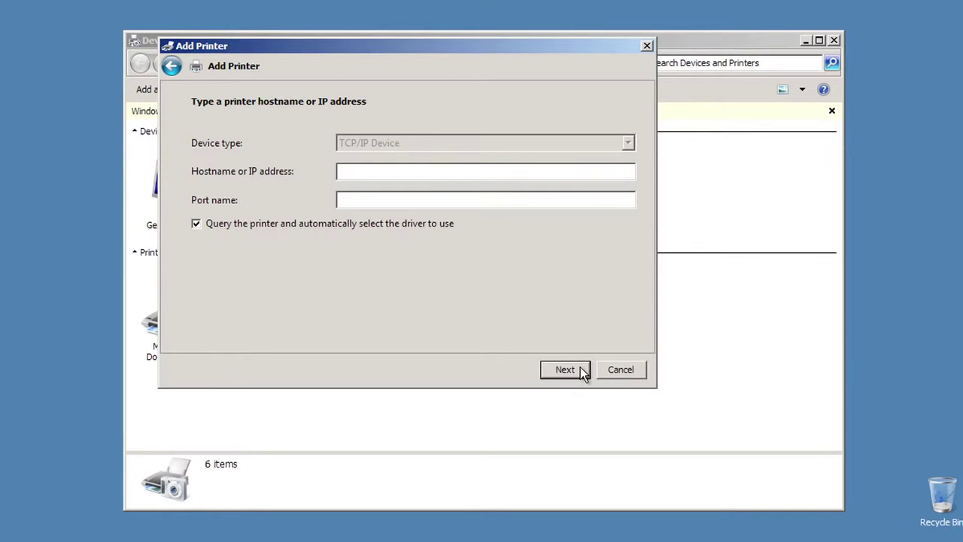
type("192.168.1.24")
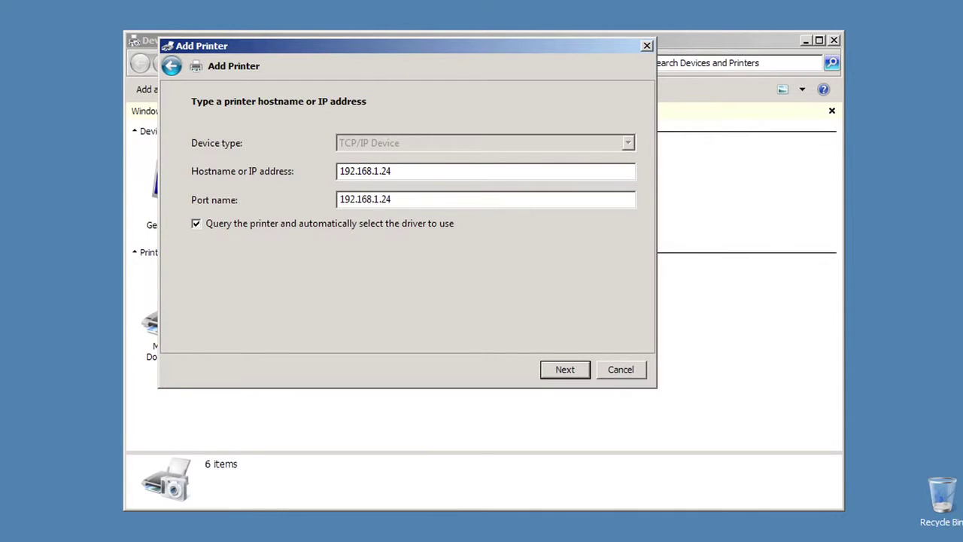
left_click(568, 367)
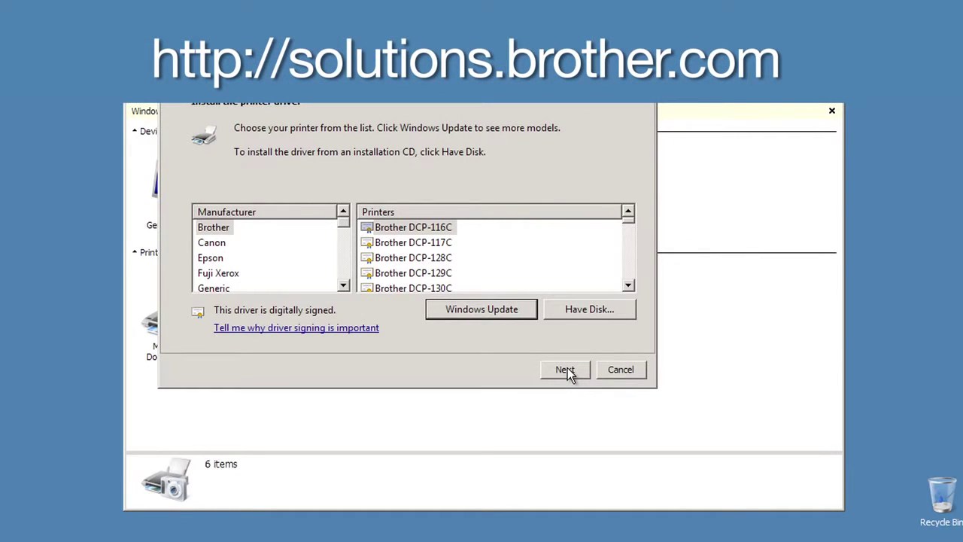
Load the printer driver from disk using the setup file in the genpcl folder inside the desktop's drivers folder.
left_click(586, 310)
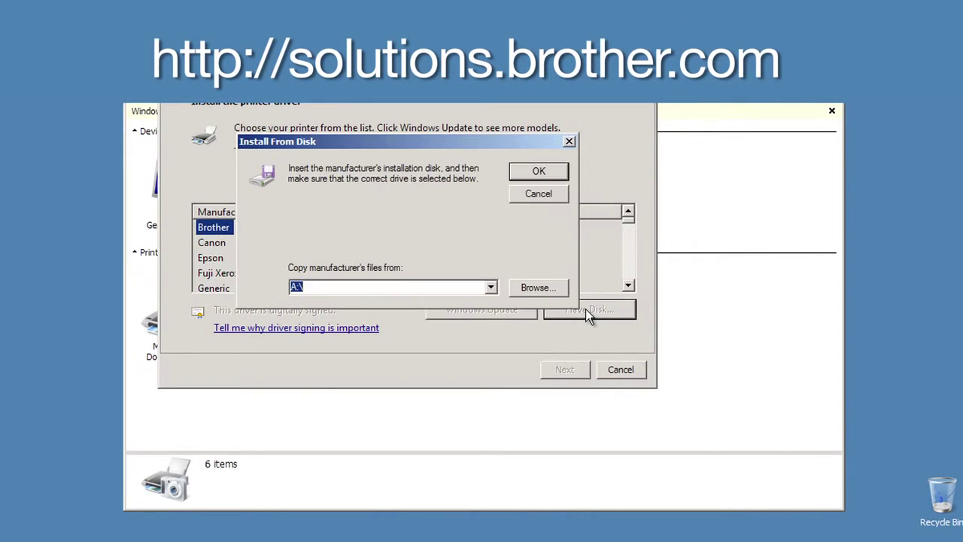
left_click(546, 288)
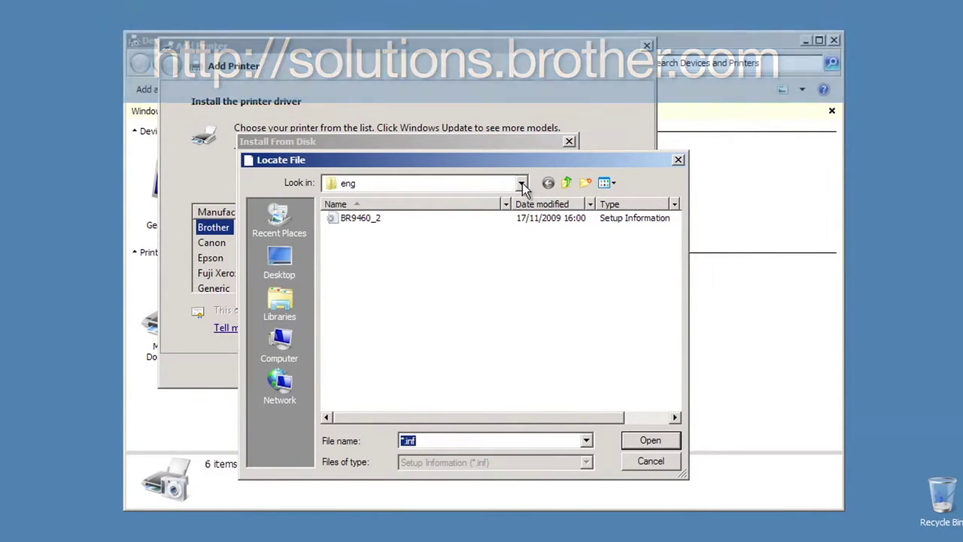
left_click(521, 183)
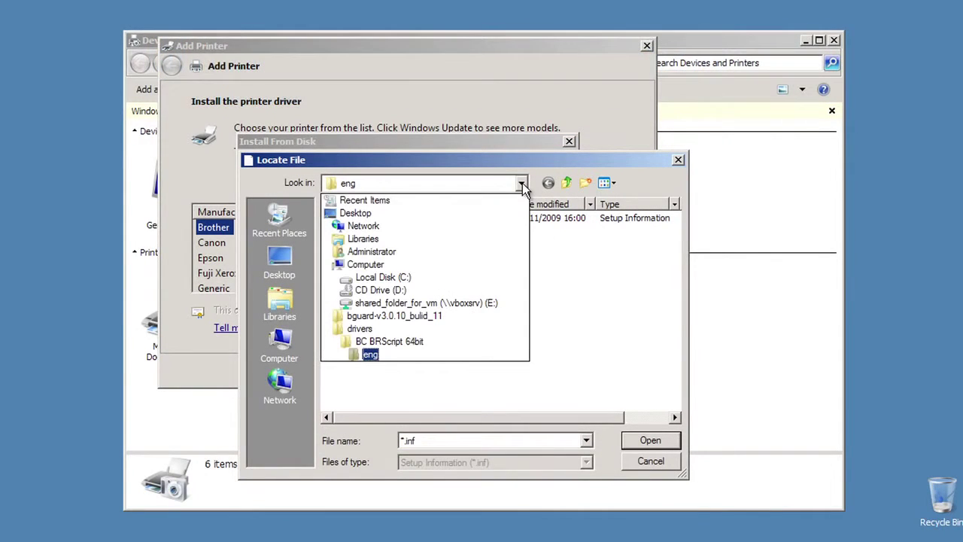
left_click(360, 328)
double_click(354, 246)
double_click(347, 220)
left_click(353, 220)
double_click(353, 220)
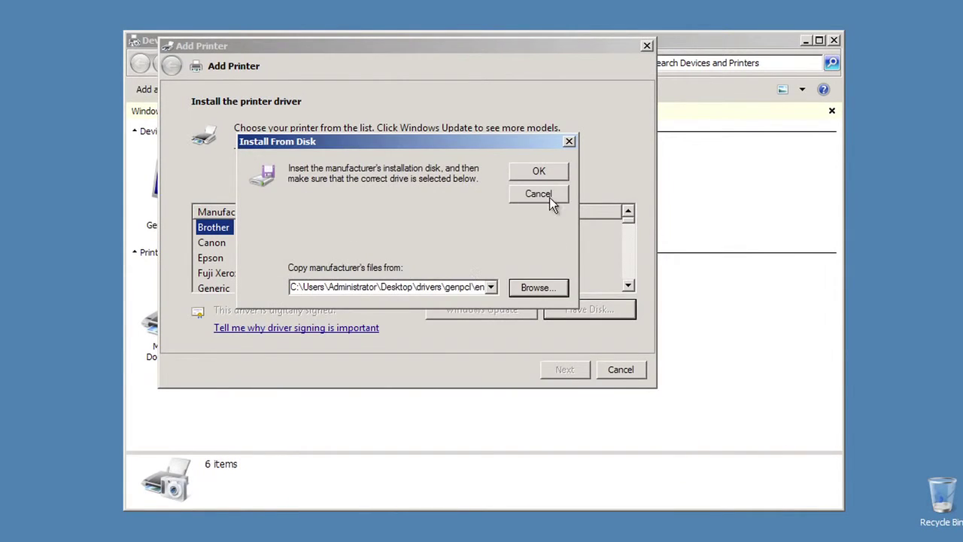
left_click(539, 172)
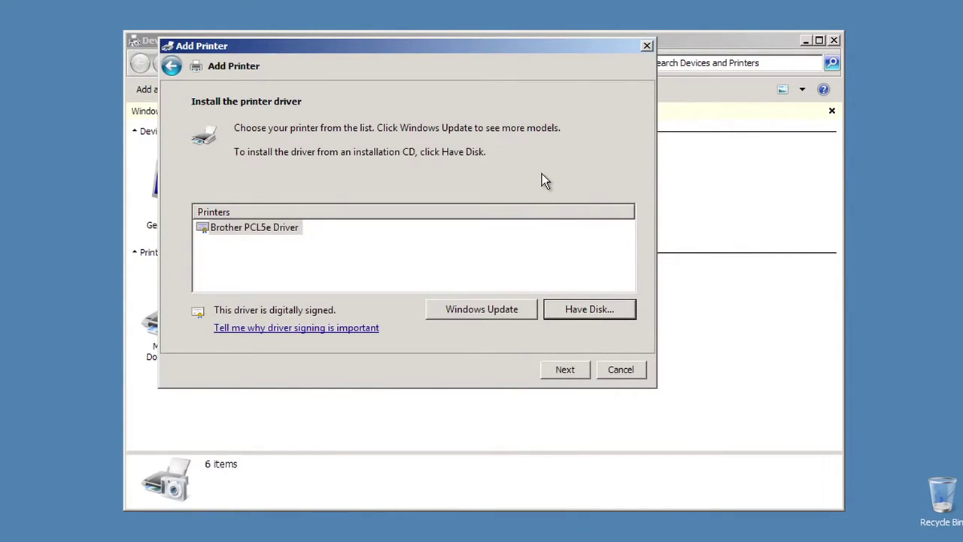
Accept the Brother PCL5e Driver and name the new printer Delivery_driver.
left_click(565, 370)
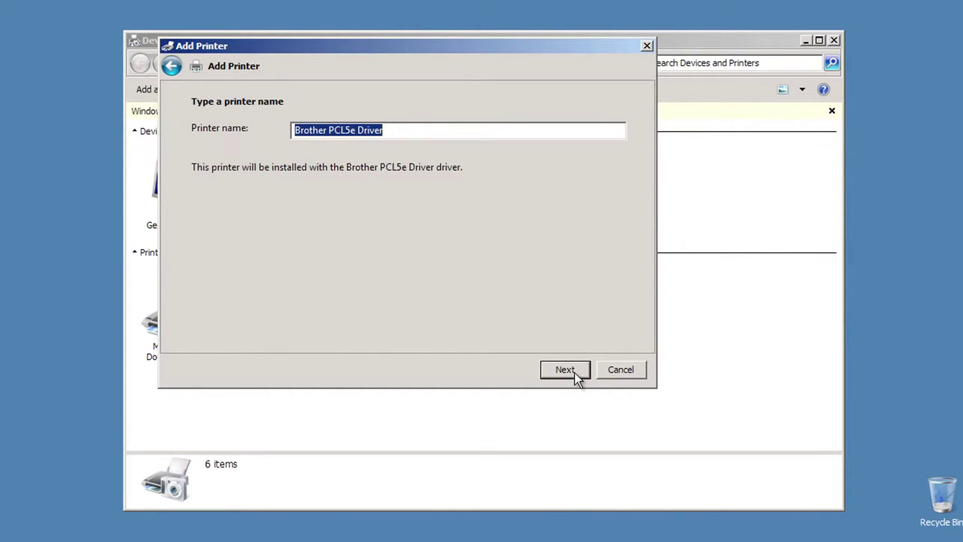
type("Dell")
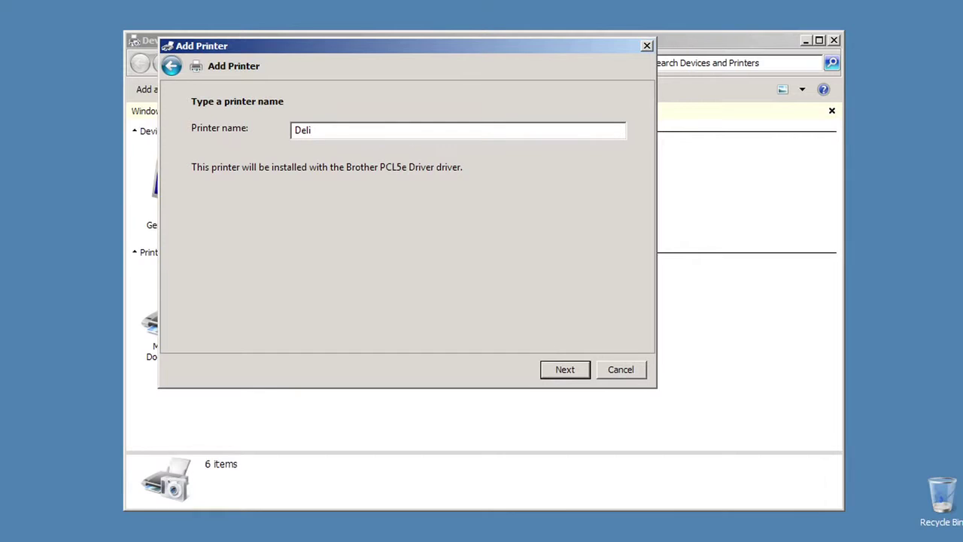
type("very_driver")
left_click(582, 370)
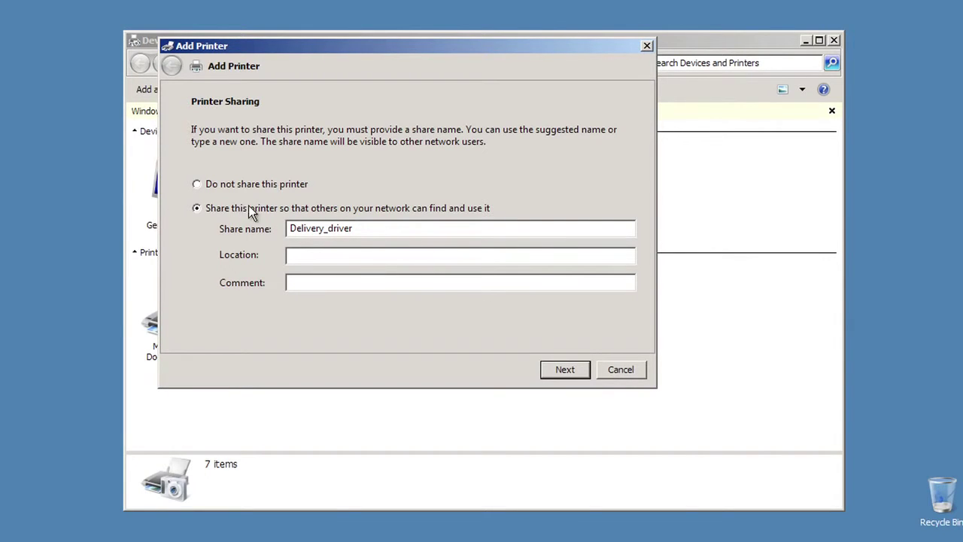
Leave Delivery_driver unshared and not the default printer, send a test page, and finish its setup.
left_click(298, 186)
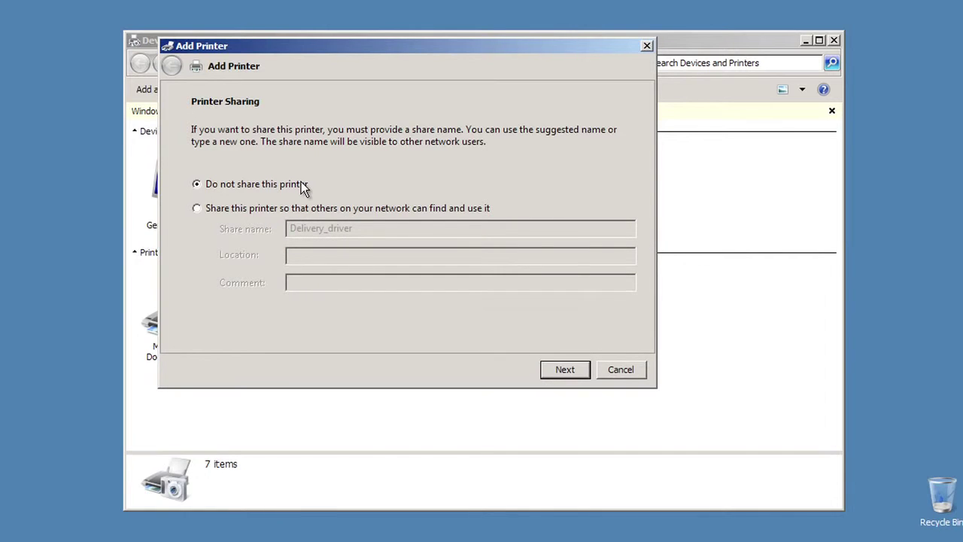
left_click(569, 373)
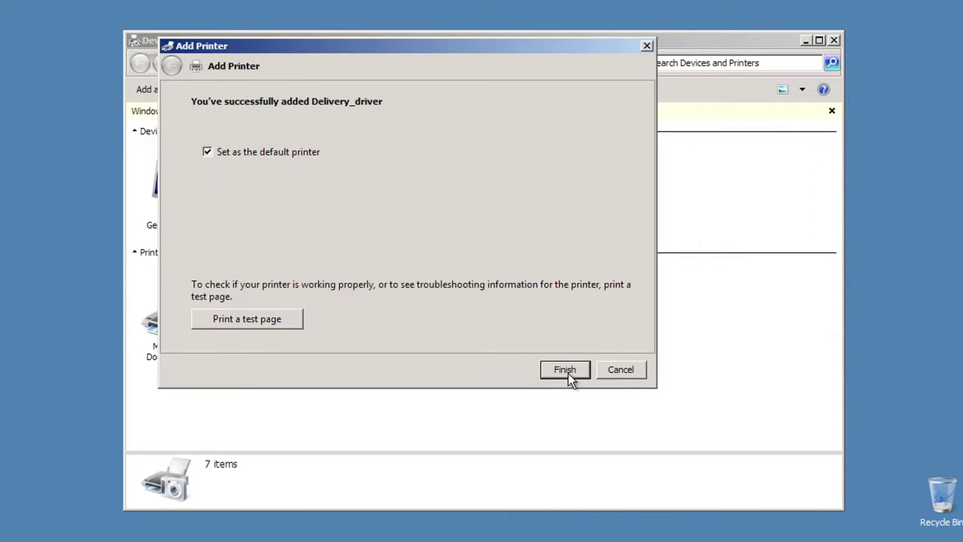
left_click(263, 155)
left_click(283, 319)
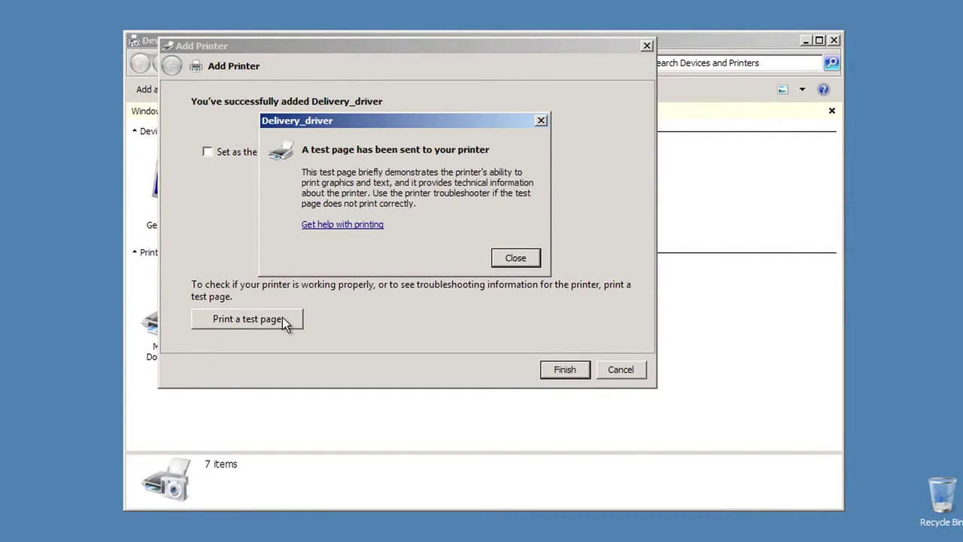
left_click(515, 258)
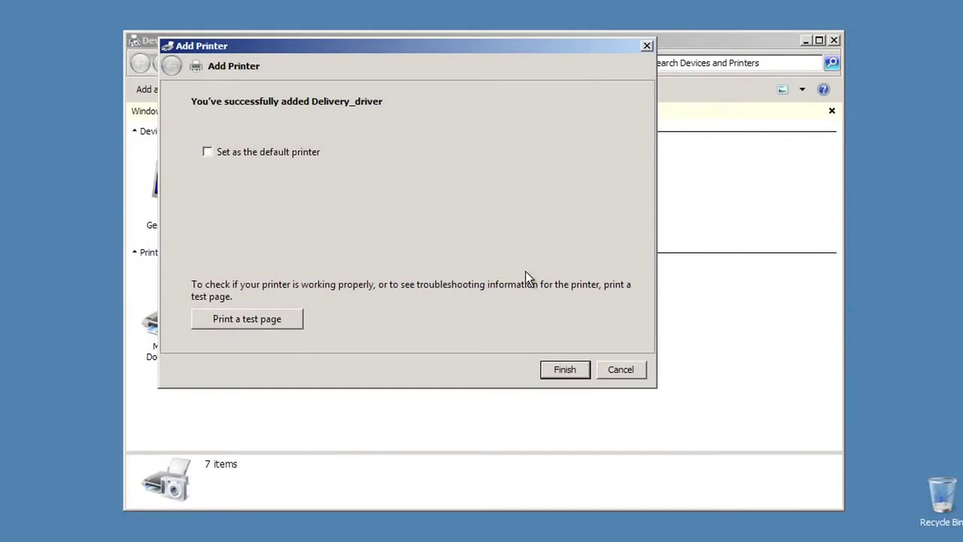
left_click(565, 370)
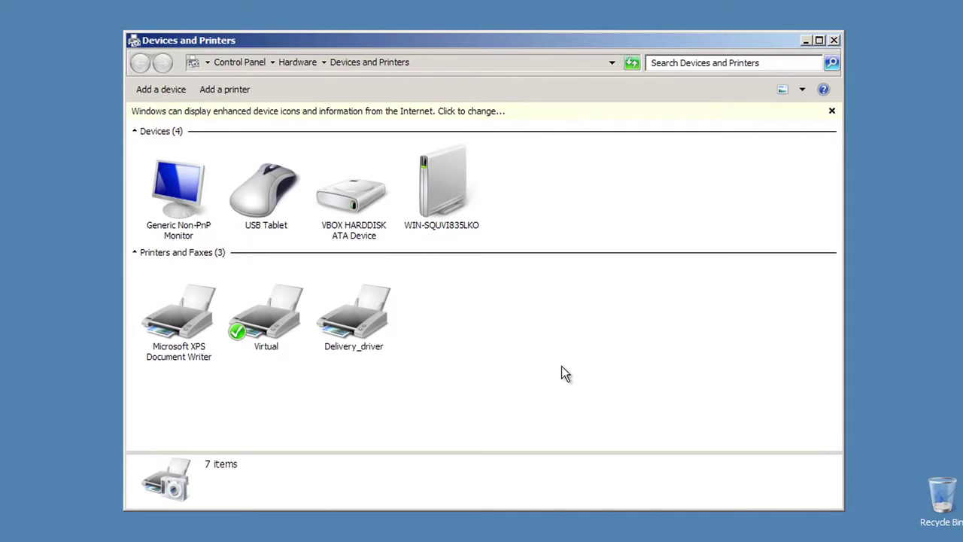
left_click(836, 38)
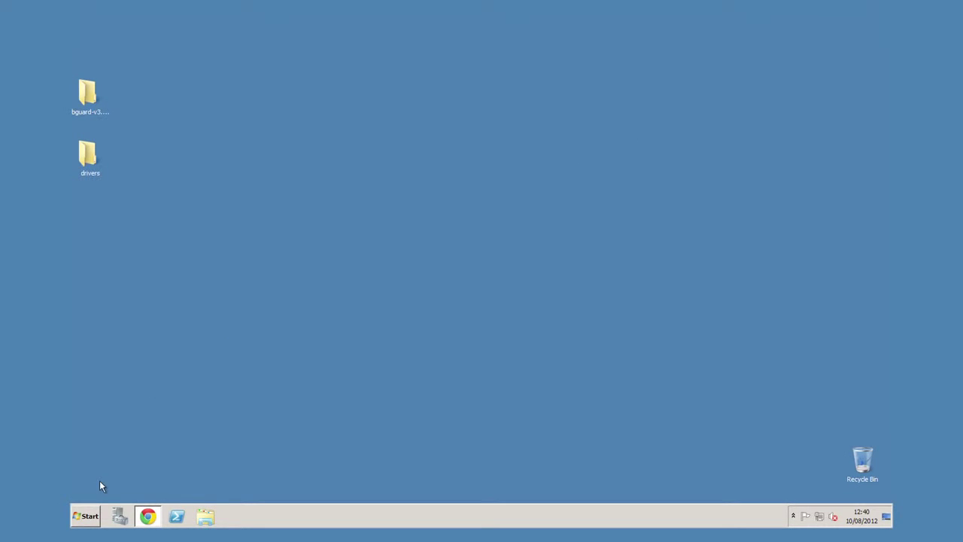
Open the BSI Configuration Utility from the b-guard program group.
left_click(85, 518)
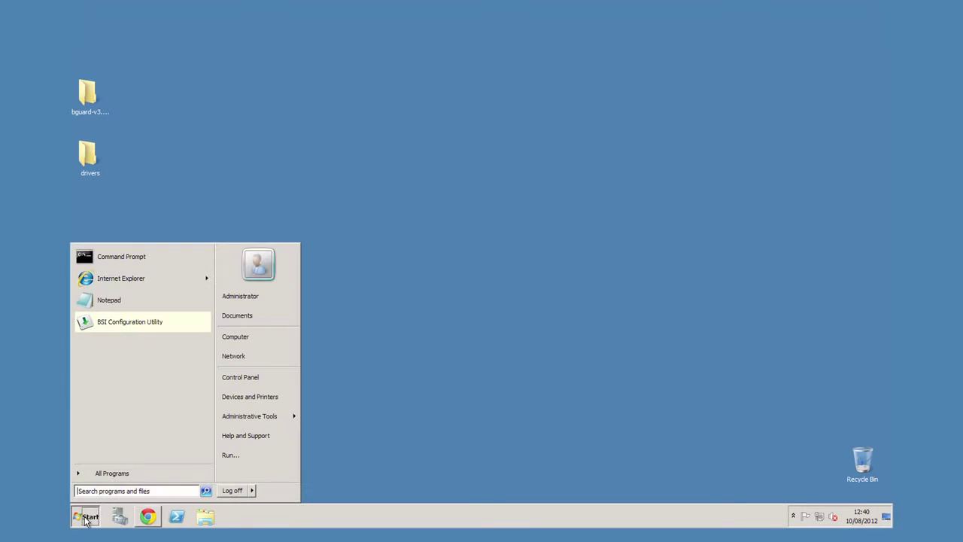
left_click(115, 476)
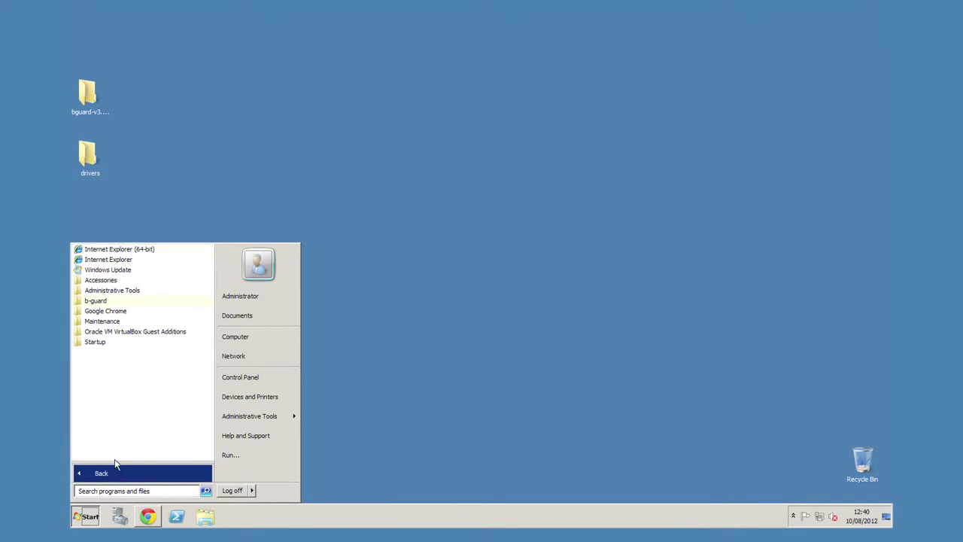
left_click(95, 301)
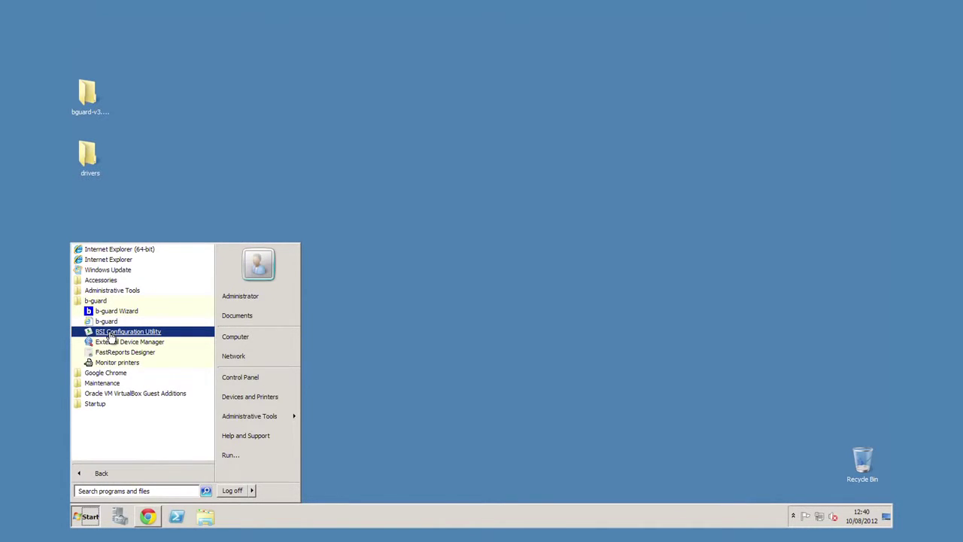
left_click(111, 335)
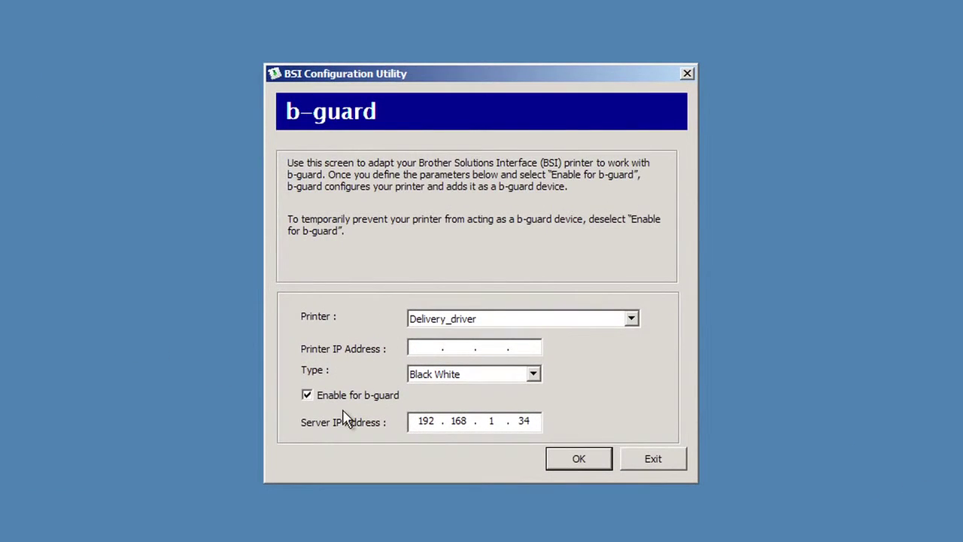
Set the Delivery_driver printer's IP address to 192.168.1.24 and its type to Black White.
left_click(424, 349)
type("192 . 168 . 1 . 24")
left_click(532, 375)
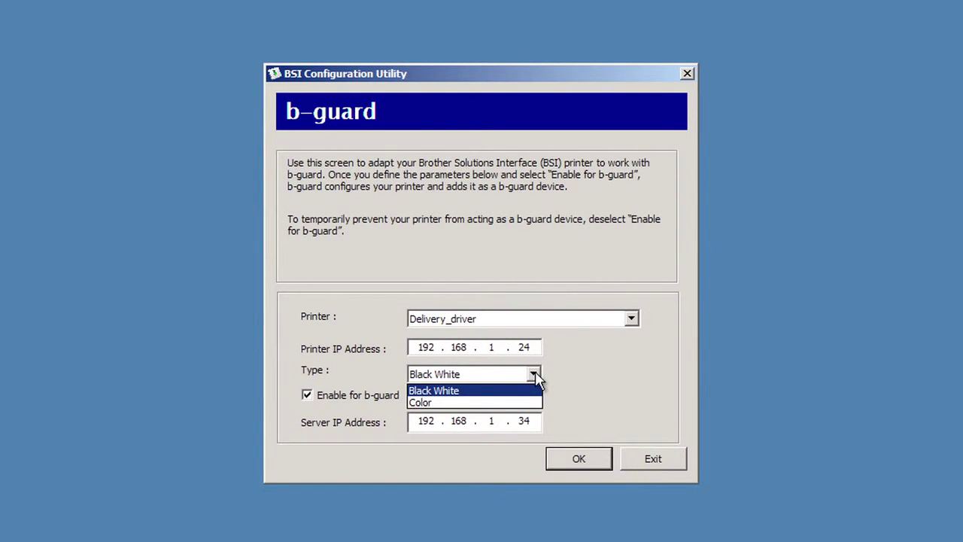
left_click(462, 392)
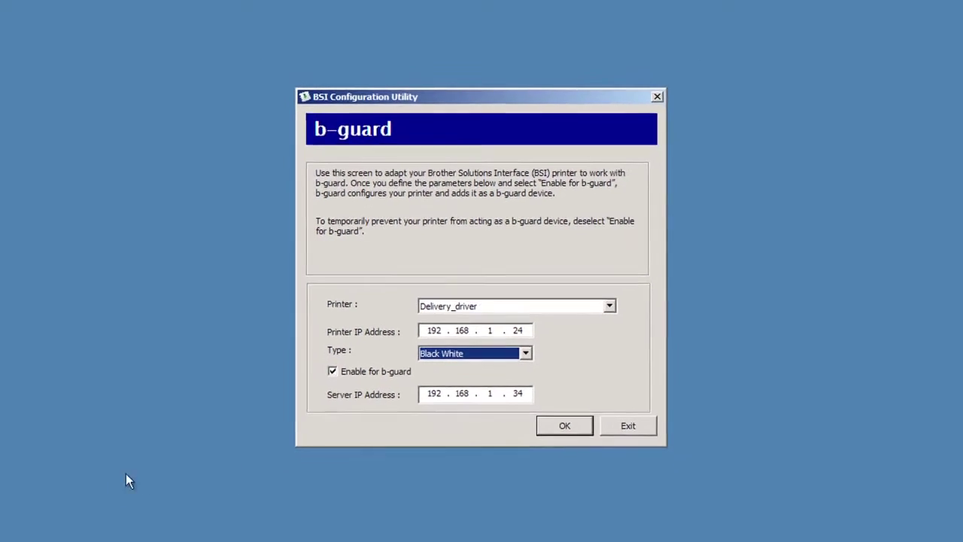
Check the server's IP address by running ipconfig in a Command Prompt.
left_click(95, 519)
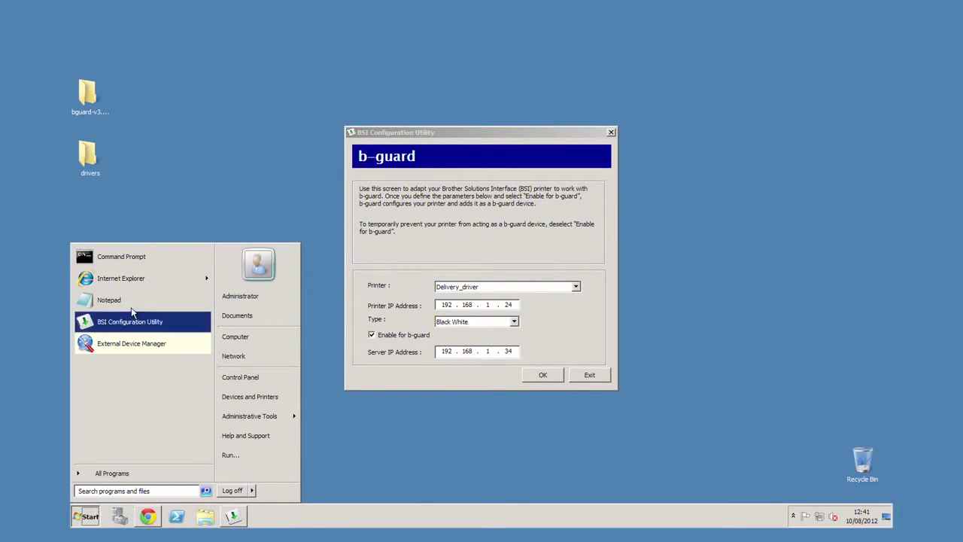
left_click(126, 262)
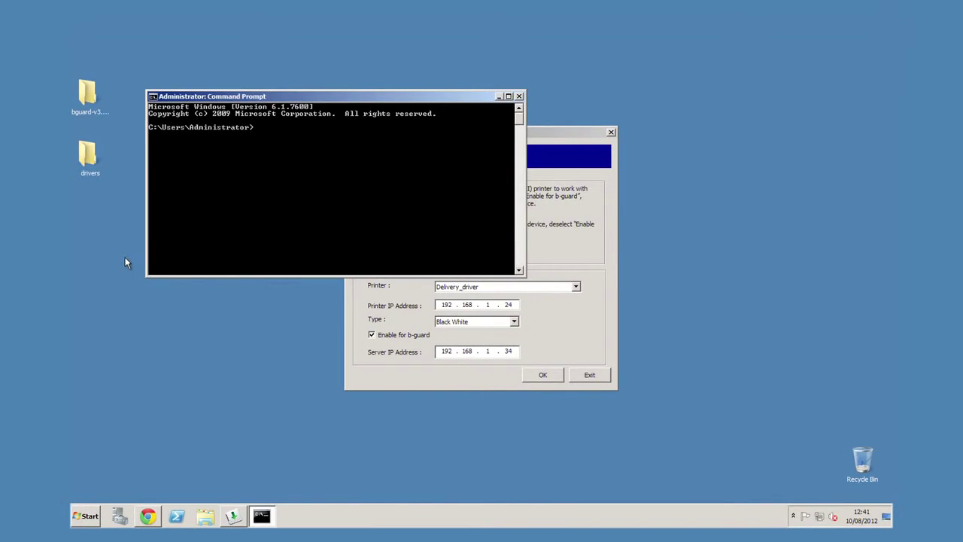
type("ipconfig")
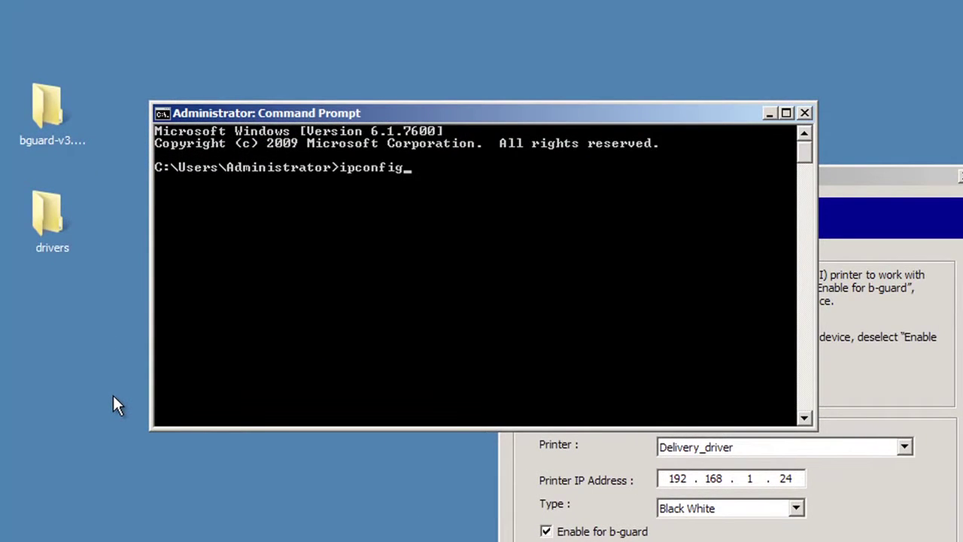
key("Return")
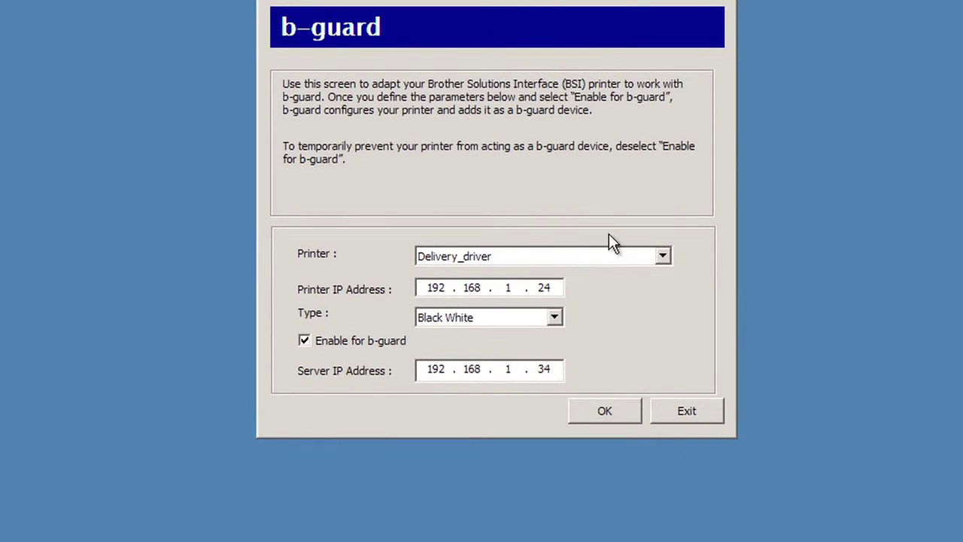
Apply the b-guard configuration to the Delivery_driver printer and exit the BSI Configuration Utility.
left_click(615, 413)
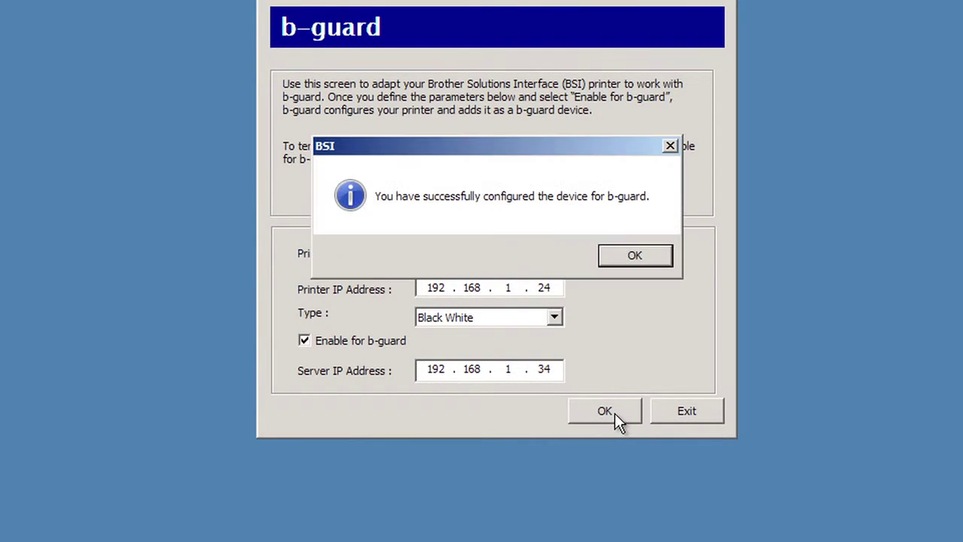
left_click(636, 257)
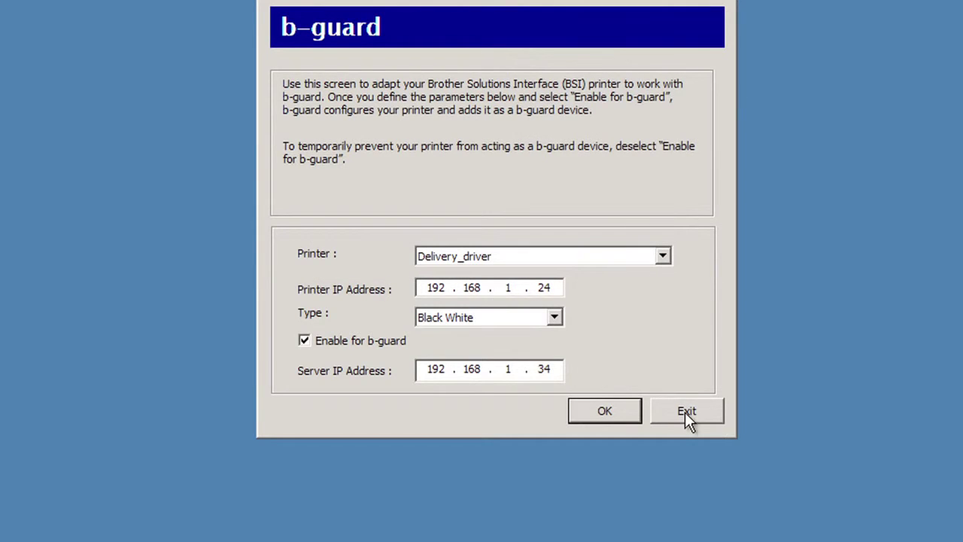
left_click(686, 413)
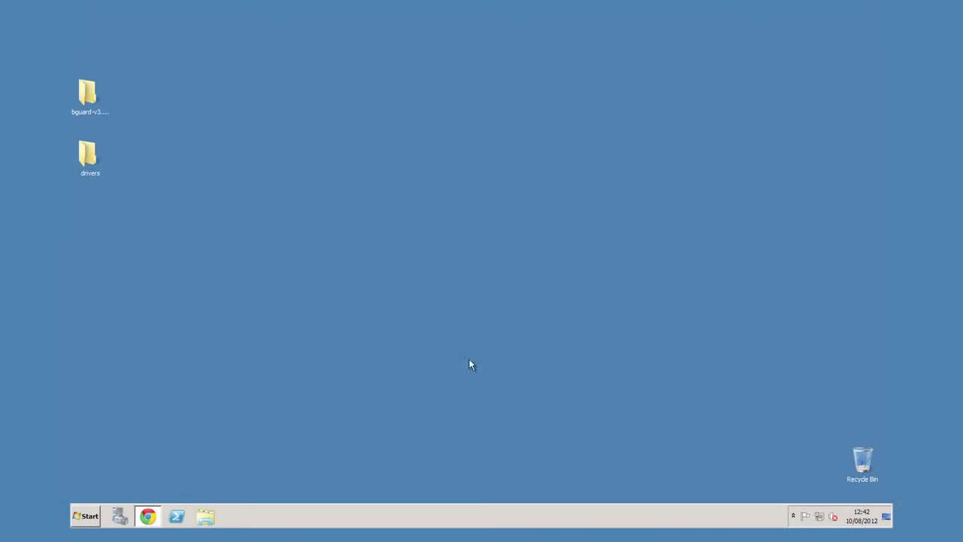
Switch to Chrome and load the printer's web interface at 192.168.1.24 in a new tab.
left_click(149, 514)
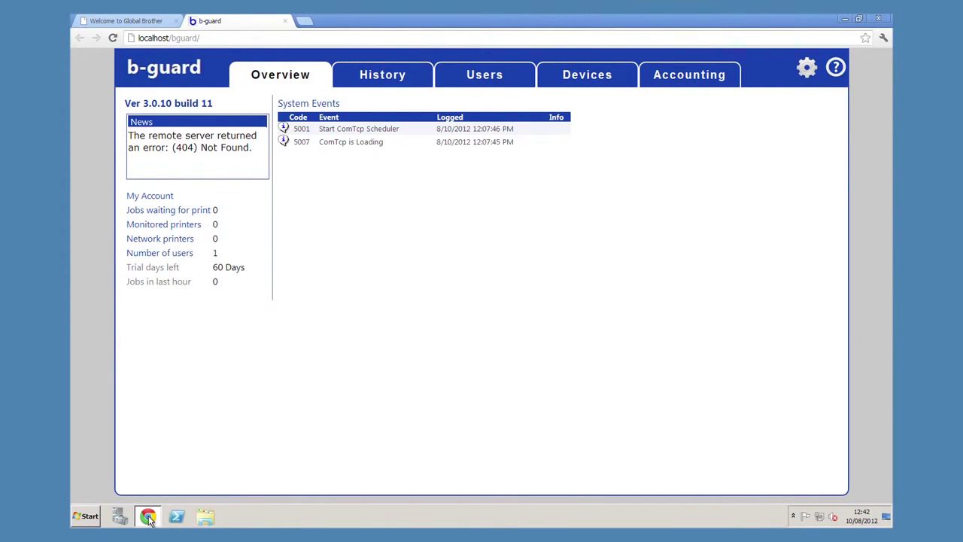
left_click(304, 21)
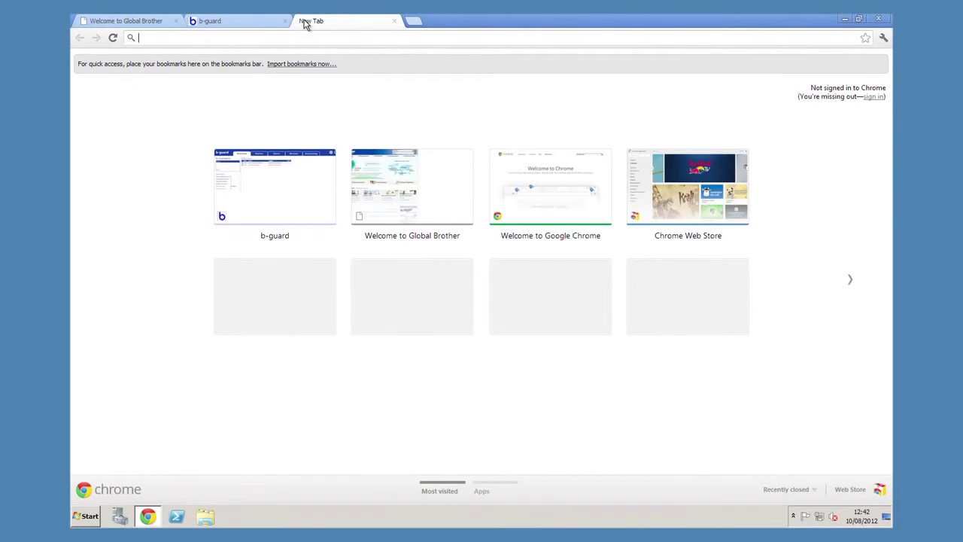
type("192")
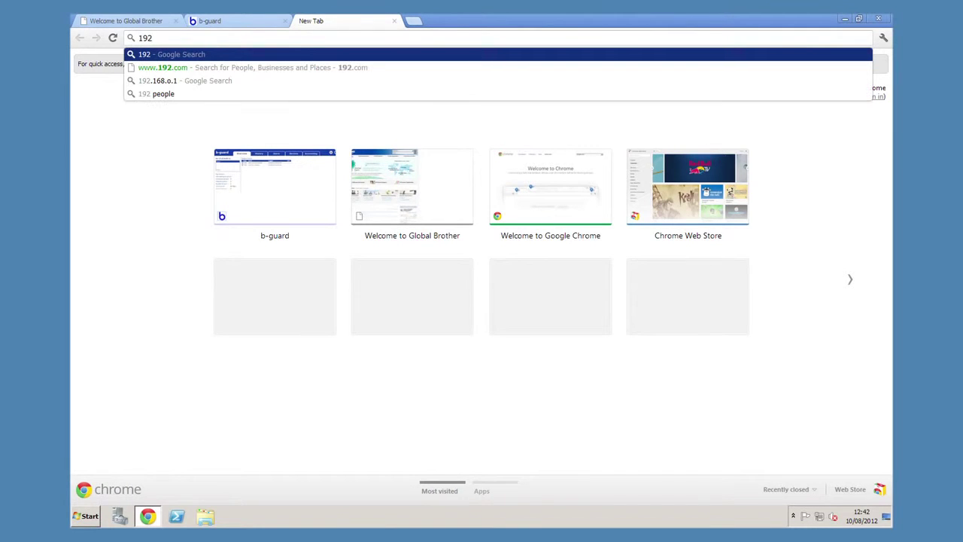
type(".168")
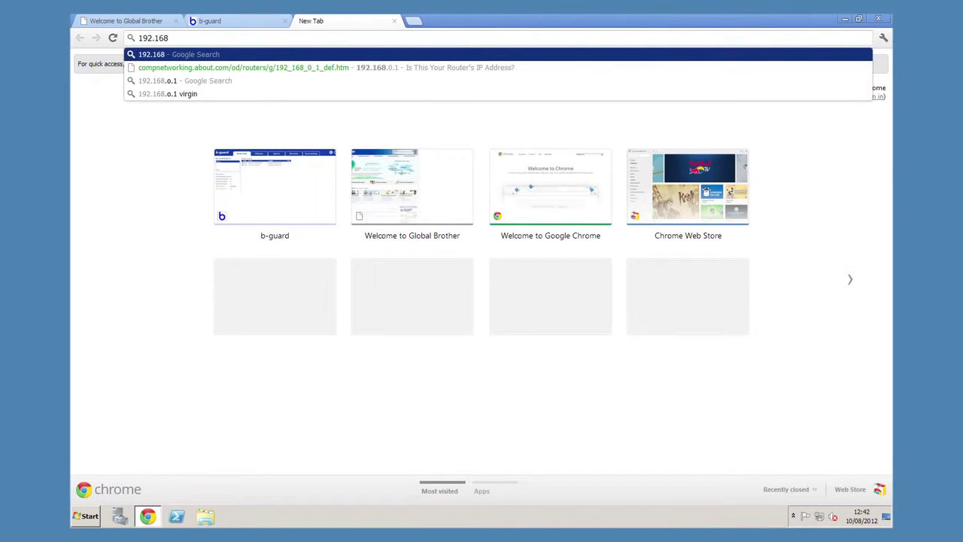
type(".1.24")
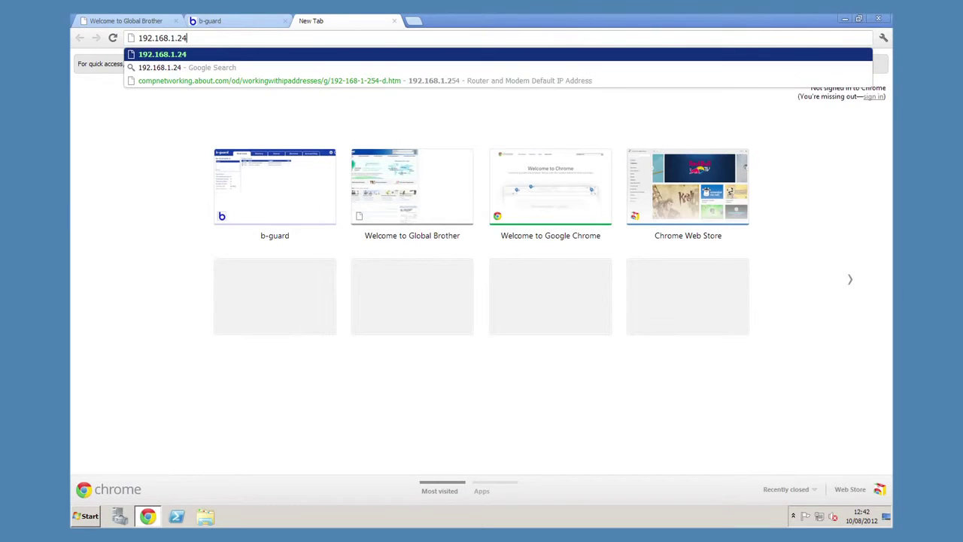
key("Return")
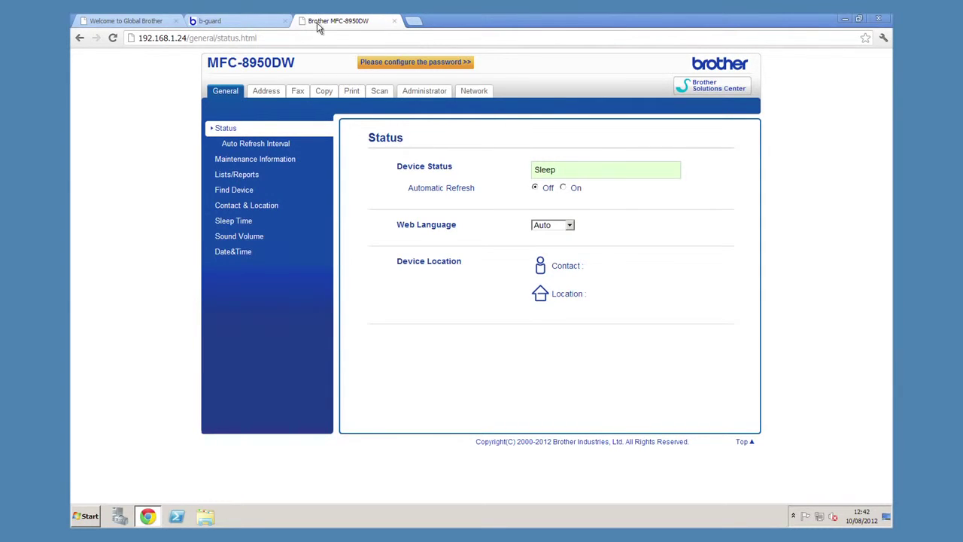
Configure the printer's administrator login by entering and confirming a new login password, and submit it.
left_click(397, 67)
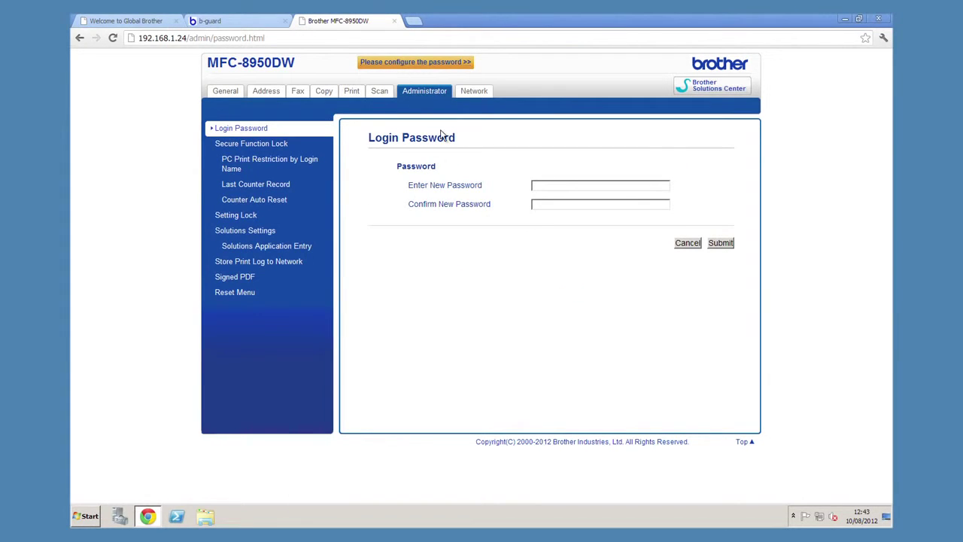
left_click(543, 187)
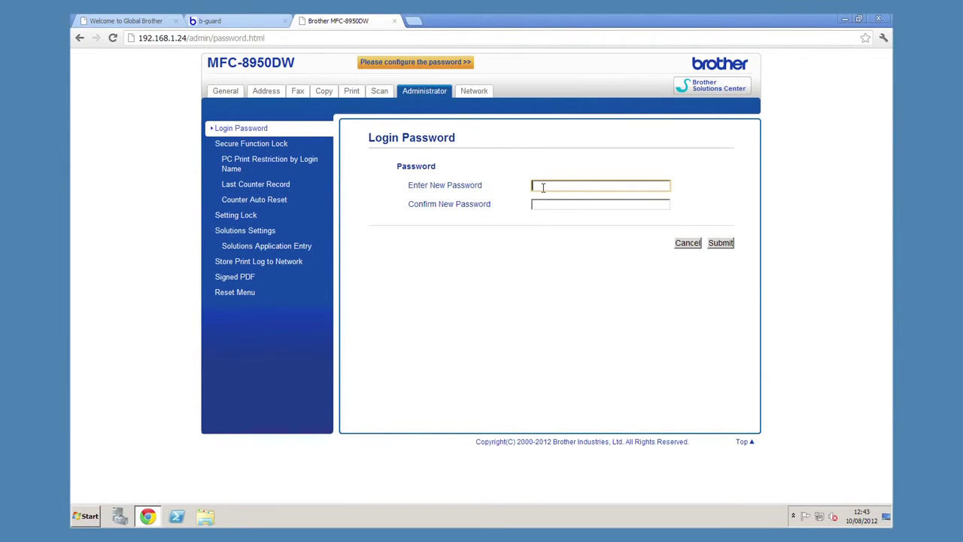
type("•••••••")
key("Tab")
type("•••••••")
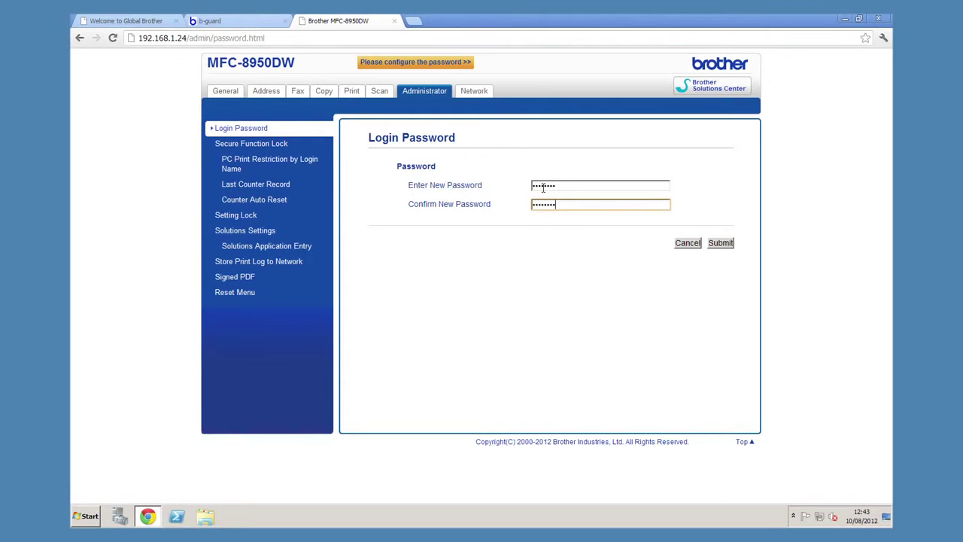
left_click(725, 244)
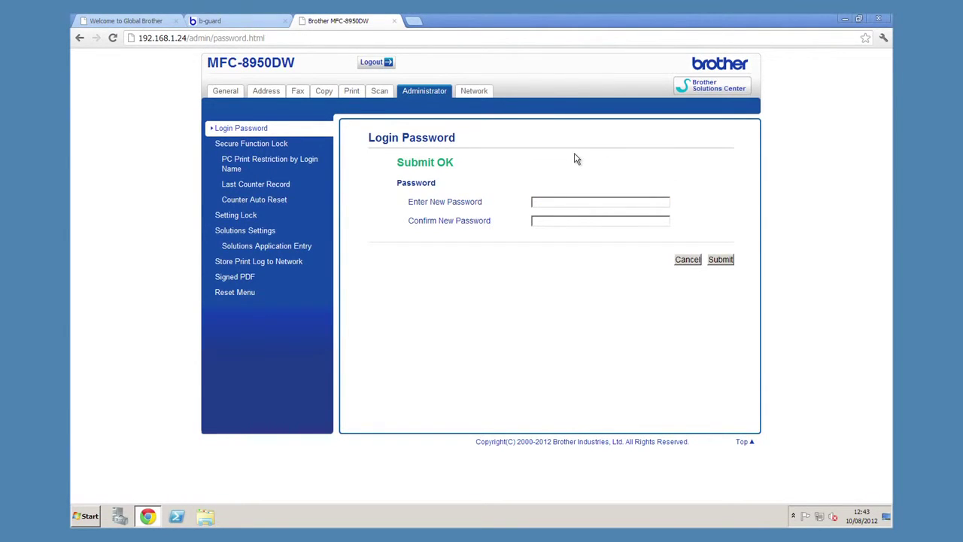
Submit the printer's Solutions Settings with Solutions and Login Portal on, and restart the print server immediately.
left_click(257, 234)
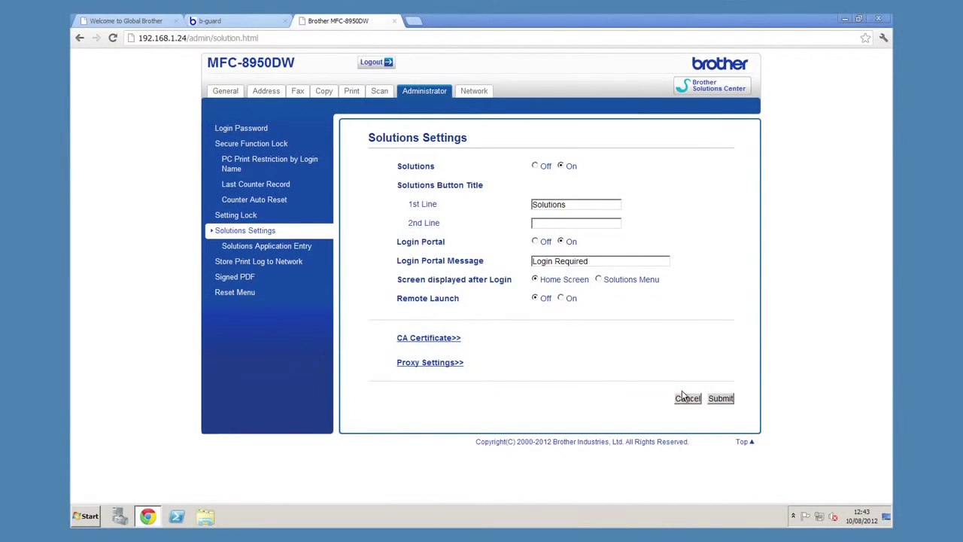
left_click(715, 400)
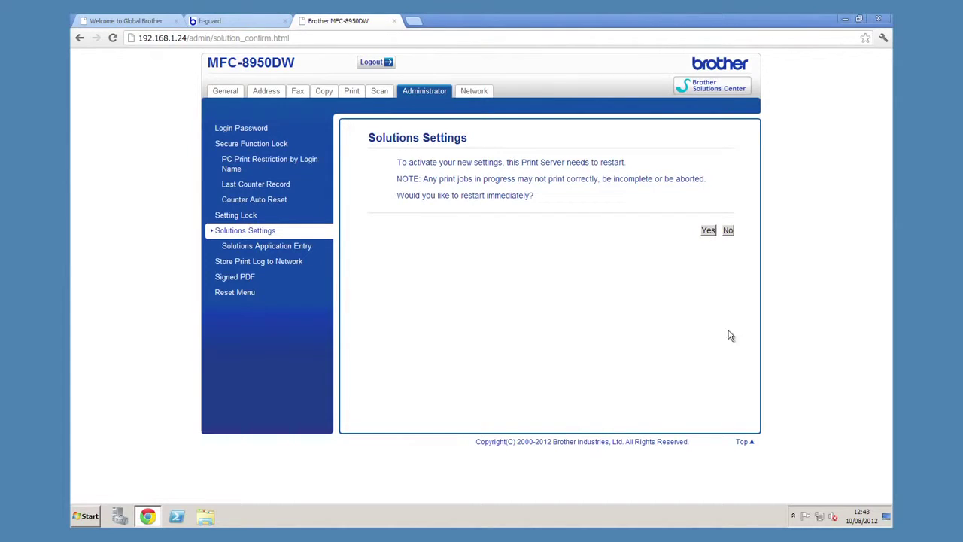
left_click(709, 231)
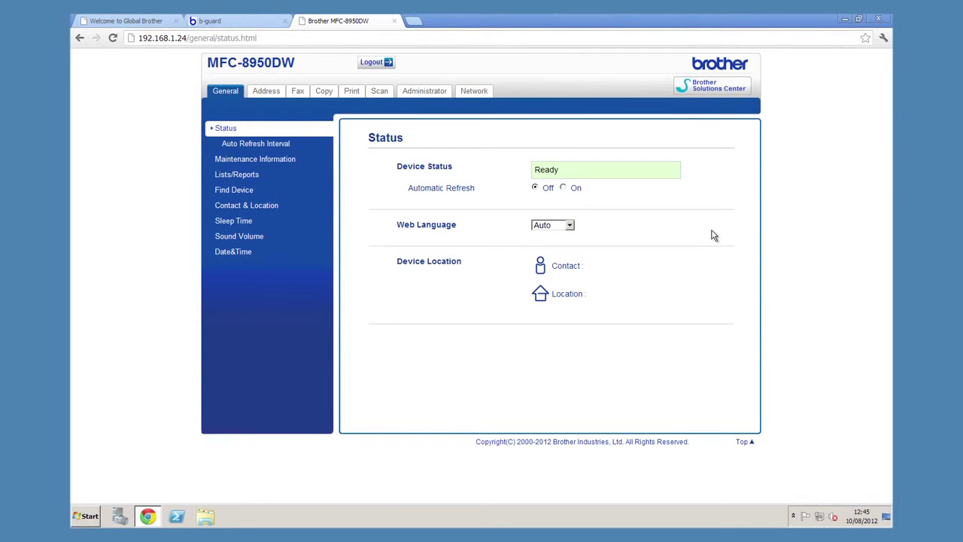
Check the Delivery_driver entry among the printers in b-guard's device list.
left_click(259, 21)
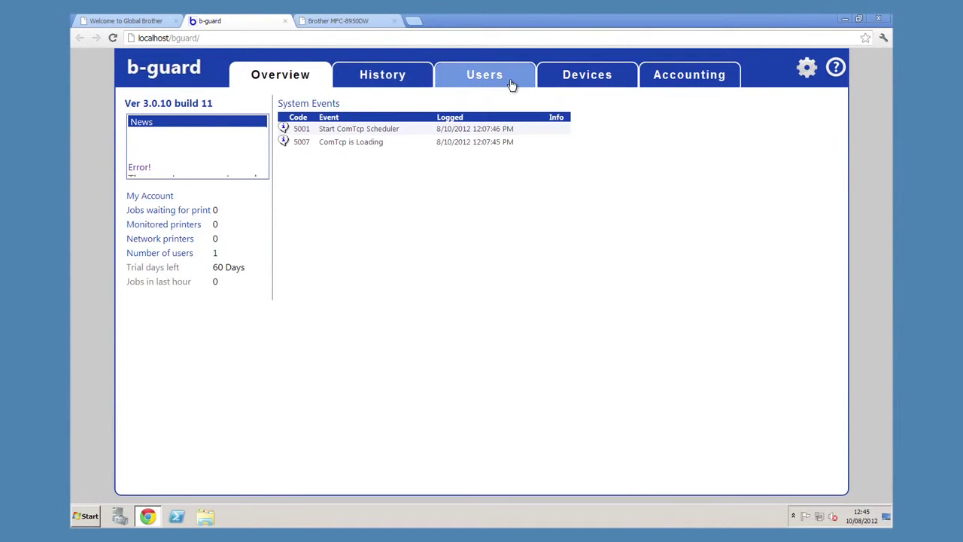
left_click(558, 79)
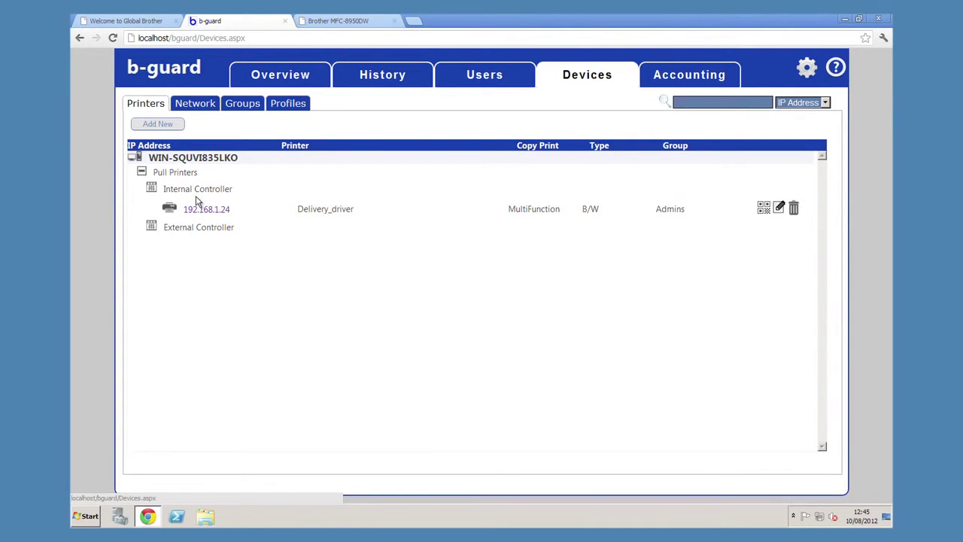
left_click_drag(303, 209, 353, 210)
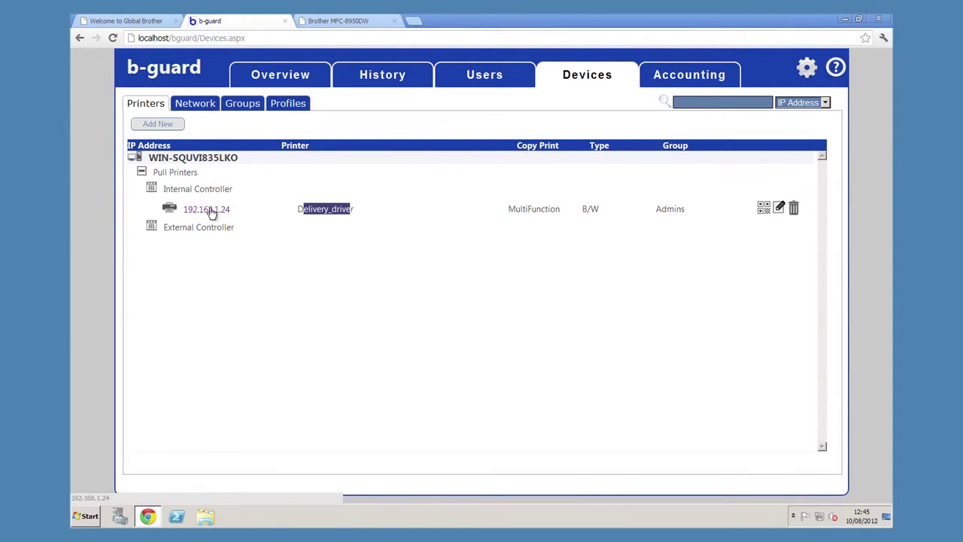
Add a printer to b-guard with device type Virtual Printing, printer type B/W and the Virtual printer selected, and save it.
left_click(324, 209)
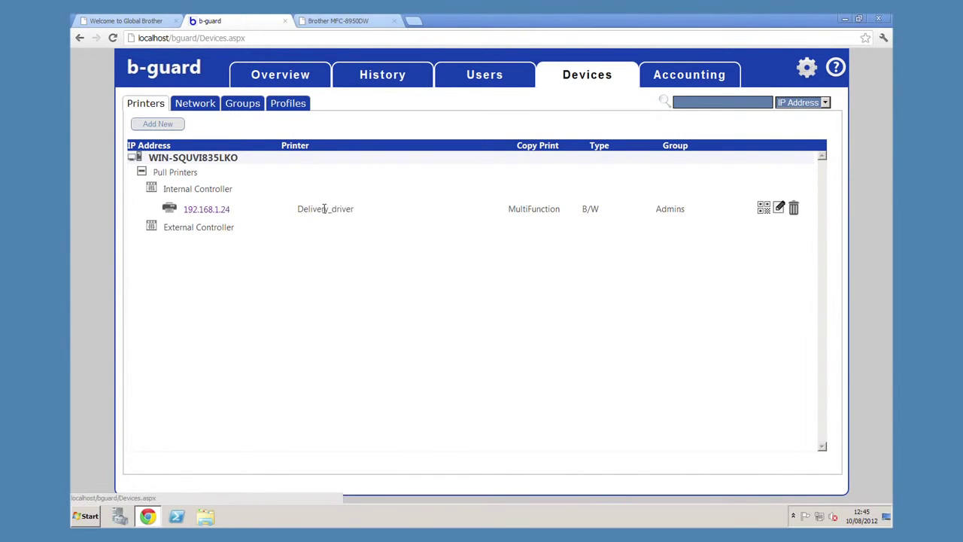
left_click(165, 125)
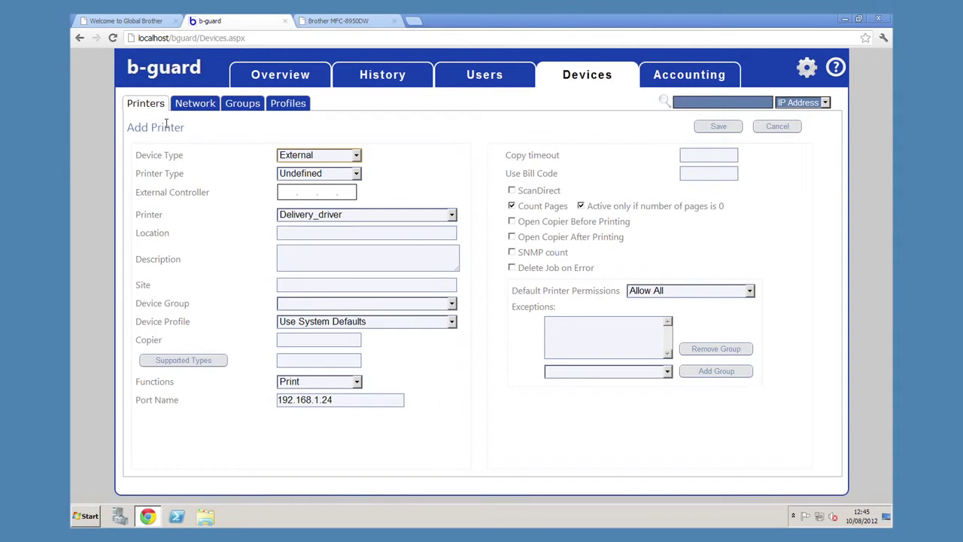
left_click(356, 155)
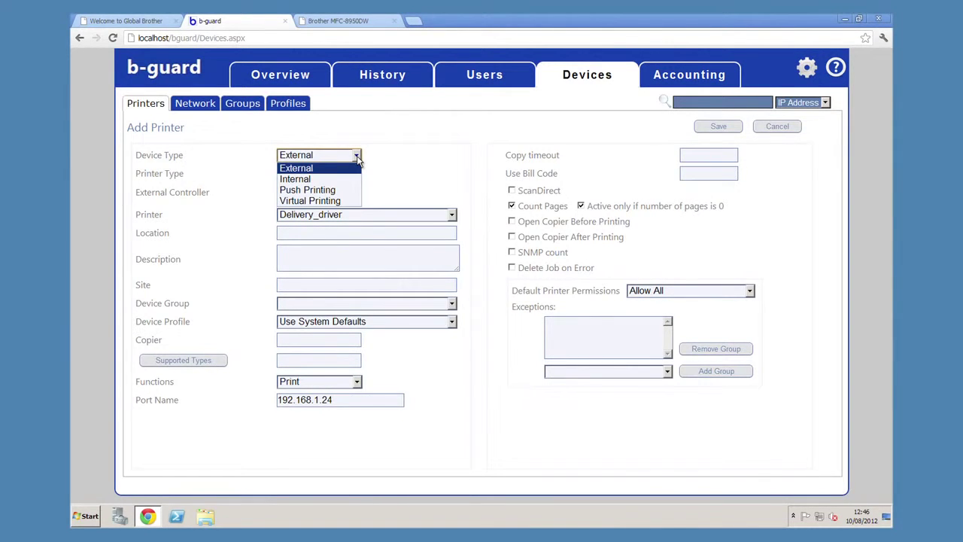
left_click(327, 201)
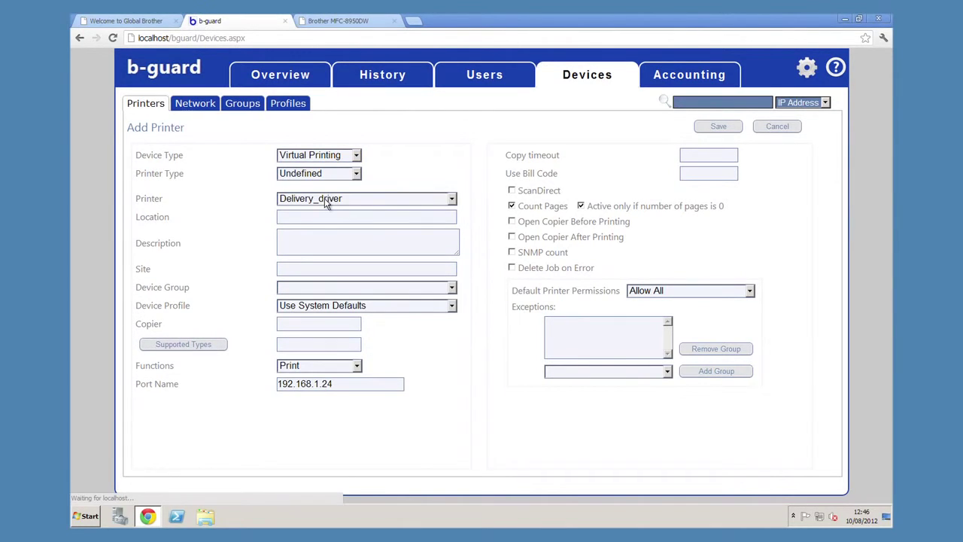
left_click(357, 175)
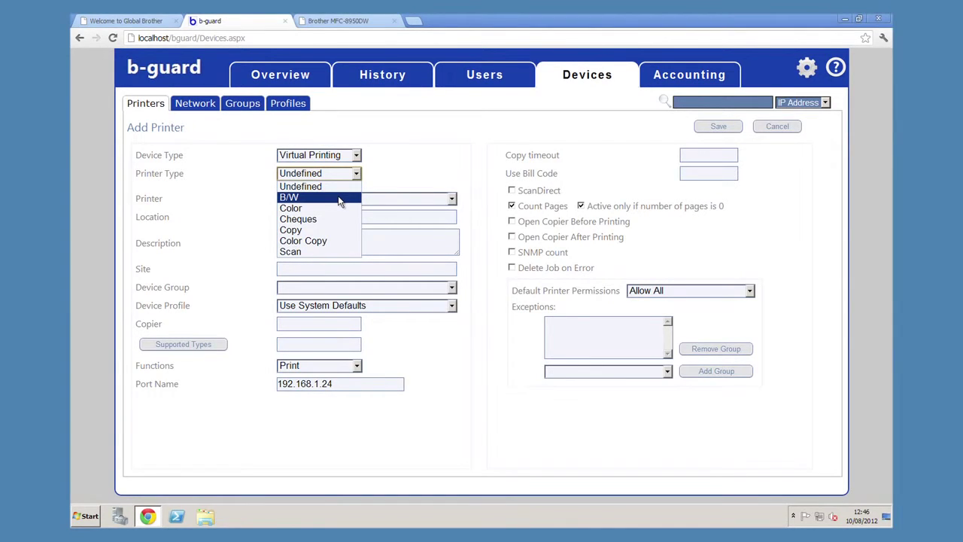
left_click(339, 198)
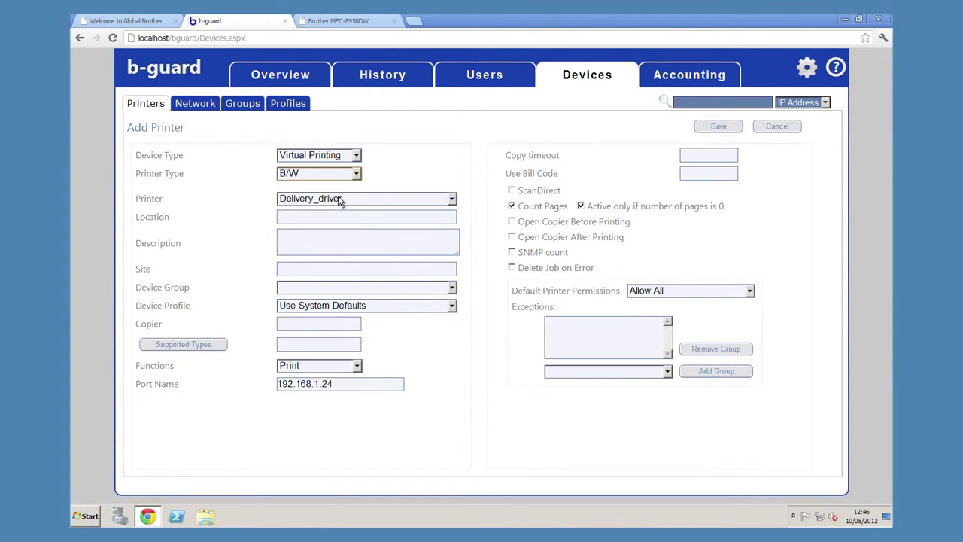
left_click(452, 200)
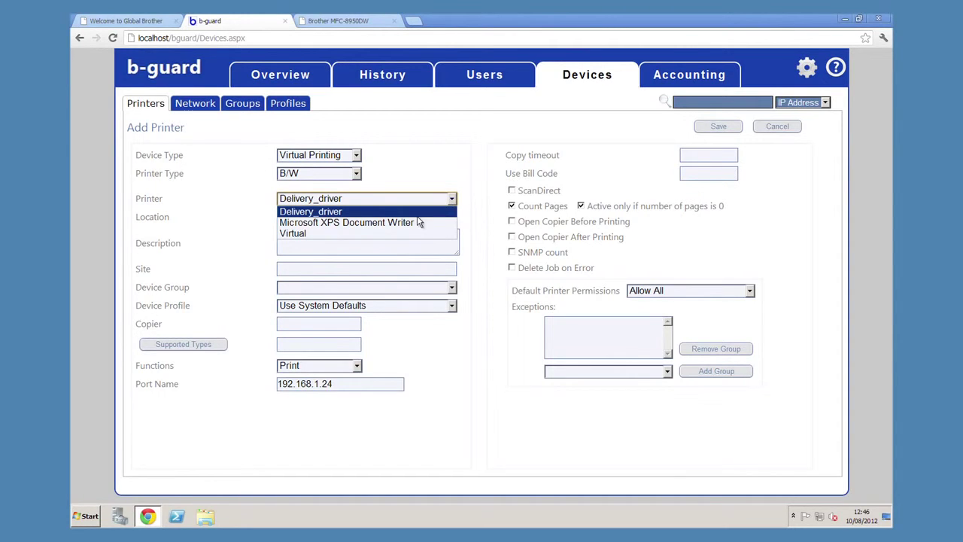
left_click(398, 234)
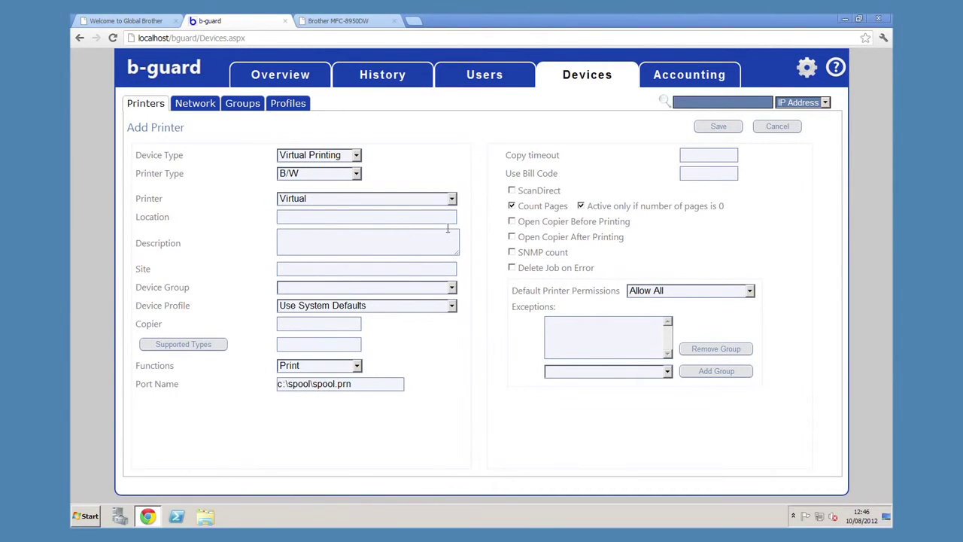
left_click(580, 205)
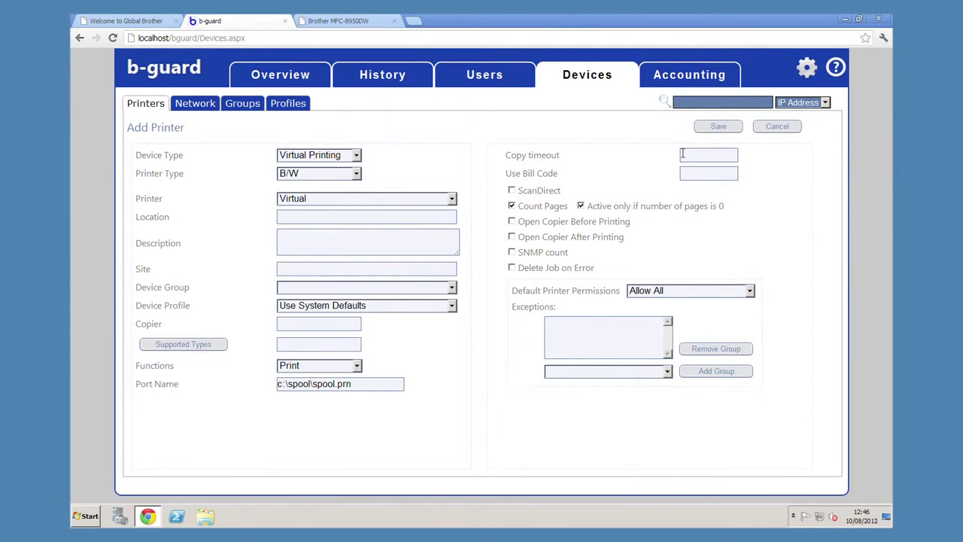
left_click(711, 128)
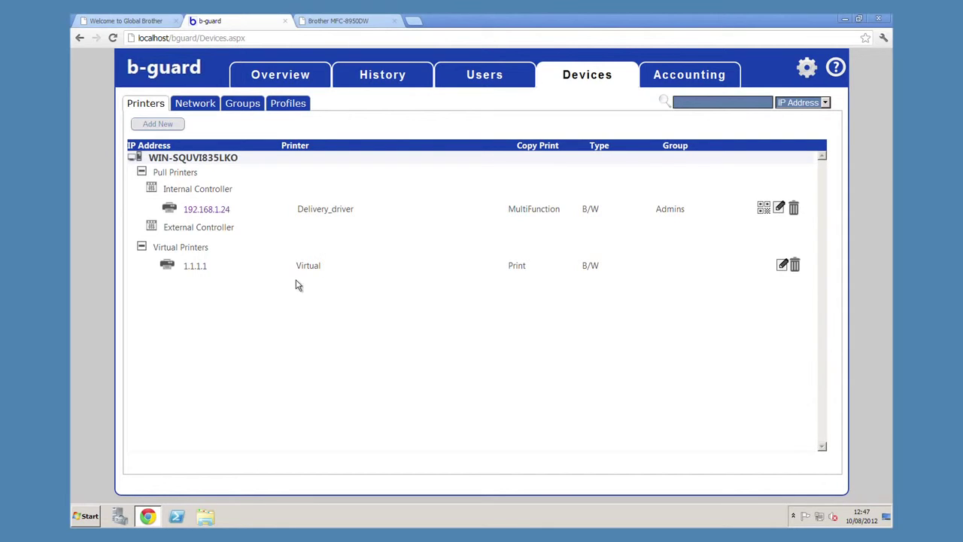
Open Notepad, enter the text "test", and print the document to the Virtual printer.
left_click(88, 518)
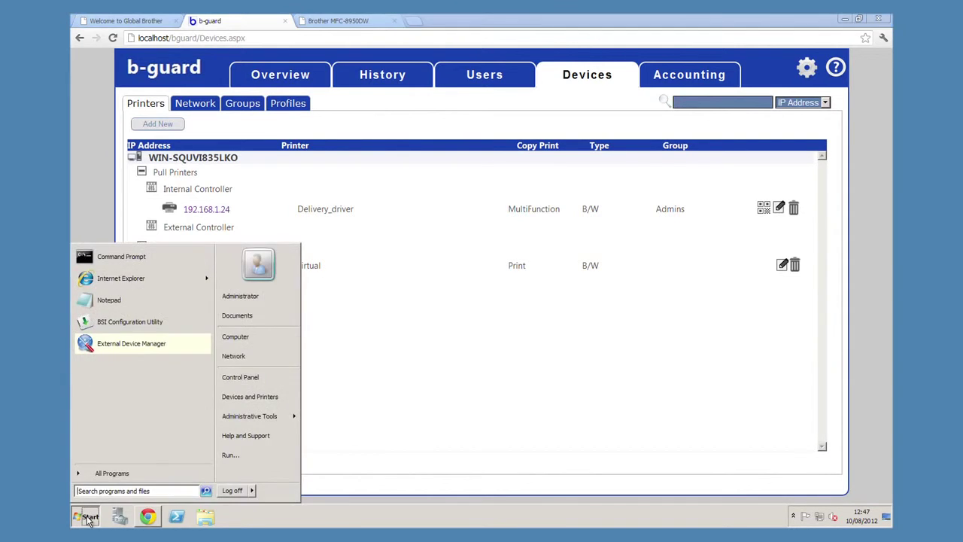
left_click(138, 305)
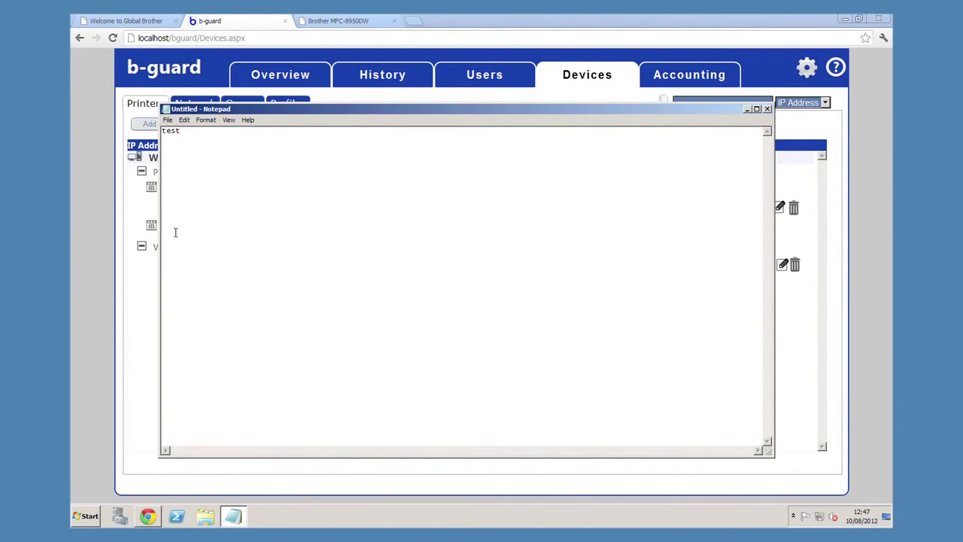
left_click(168, 120)
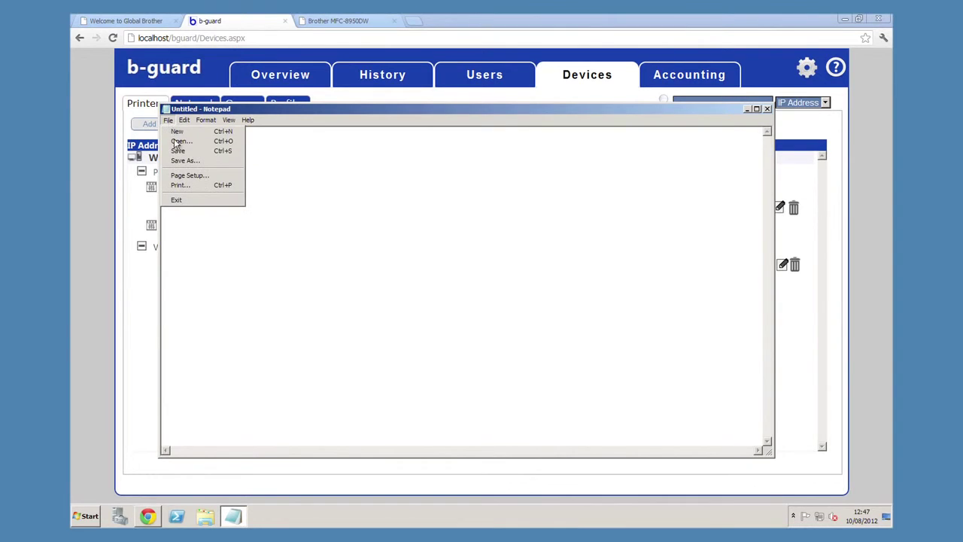
left_click(183, 186)
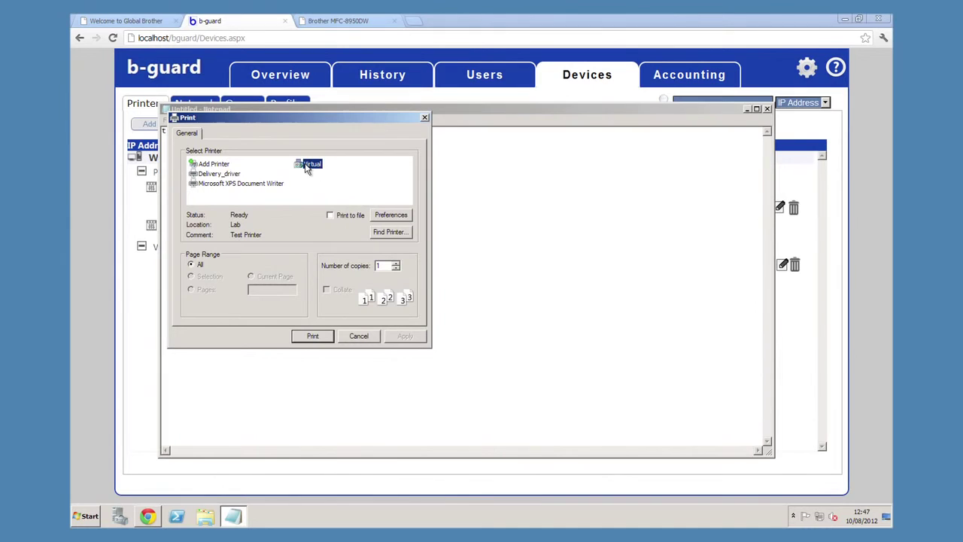
left_click(311, 336)
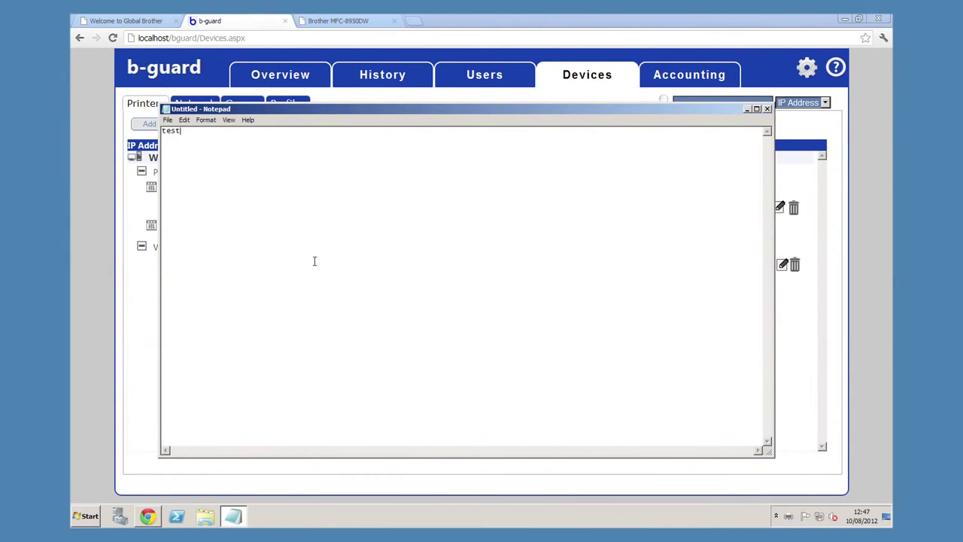
Return to b-guard in Chrome, check the waiting jobs for the Notepad document, and open the user list.
left_click(252, 22)
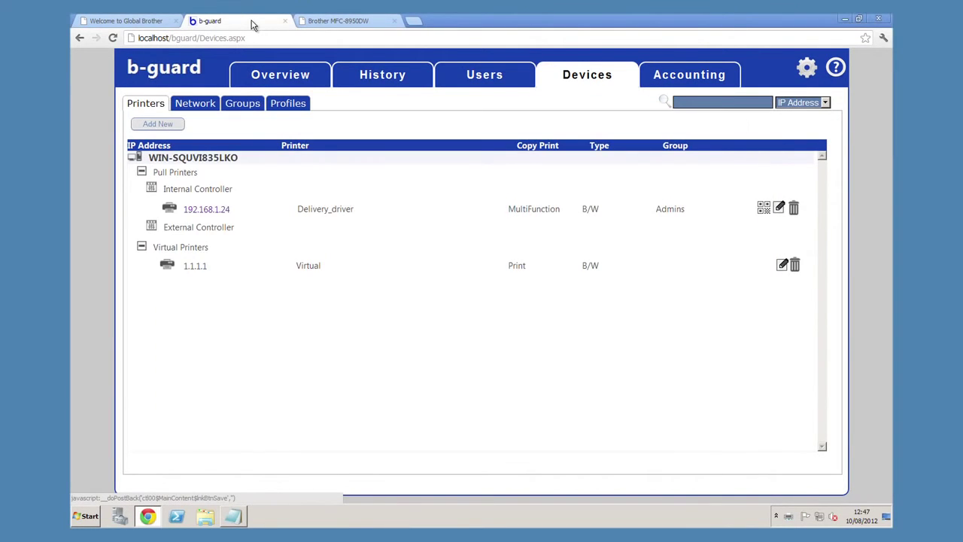
left_click(366, 83)
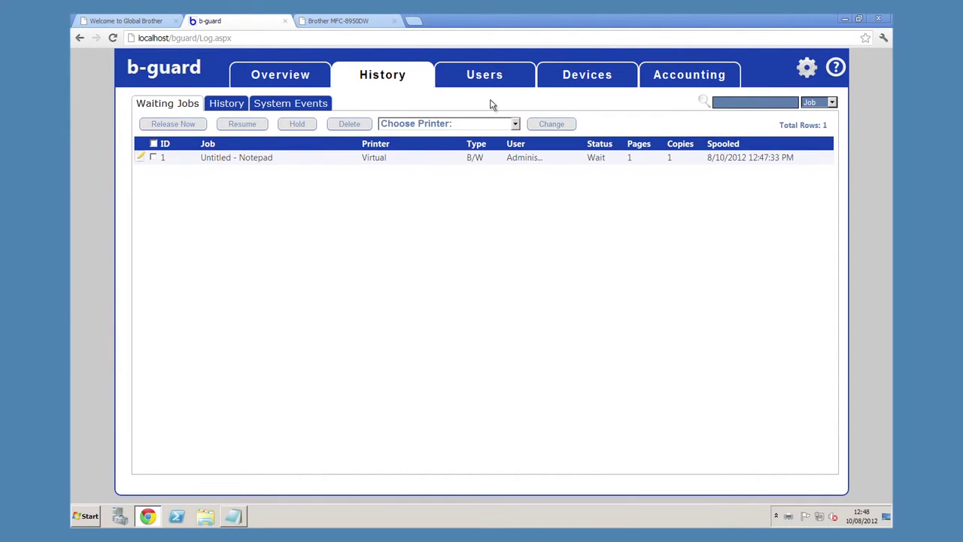
left_click(486, 75)
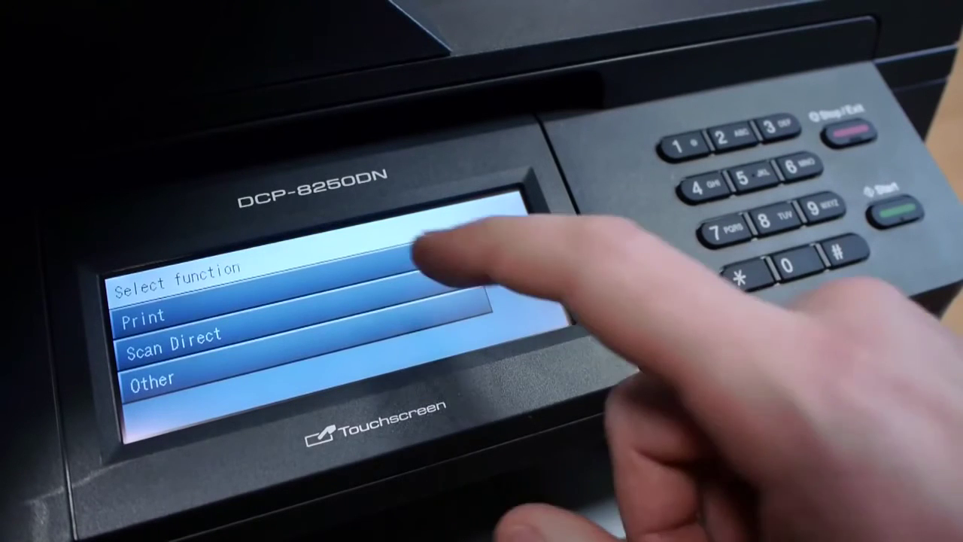
left_click(391, 297)
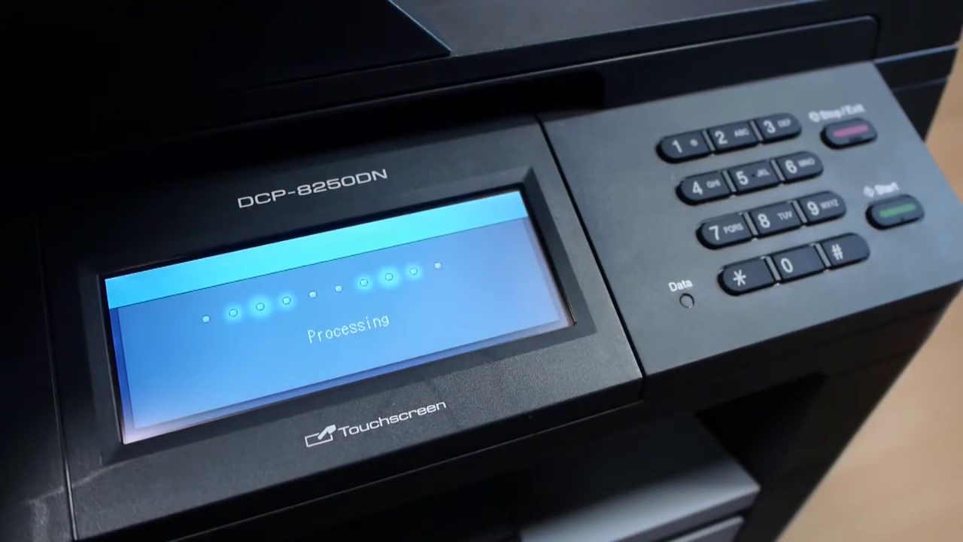
left_click(391, 305)
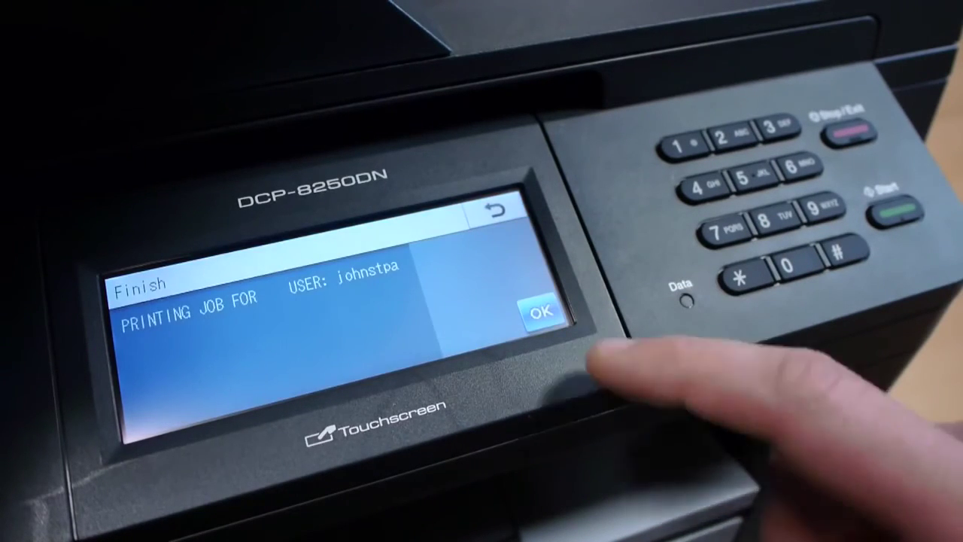
left_click(541, 311)
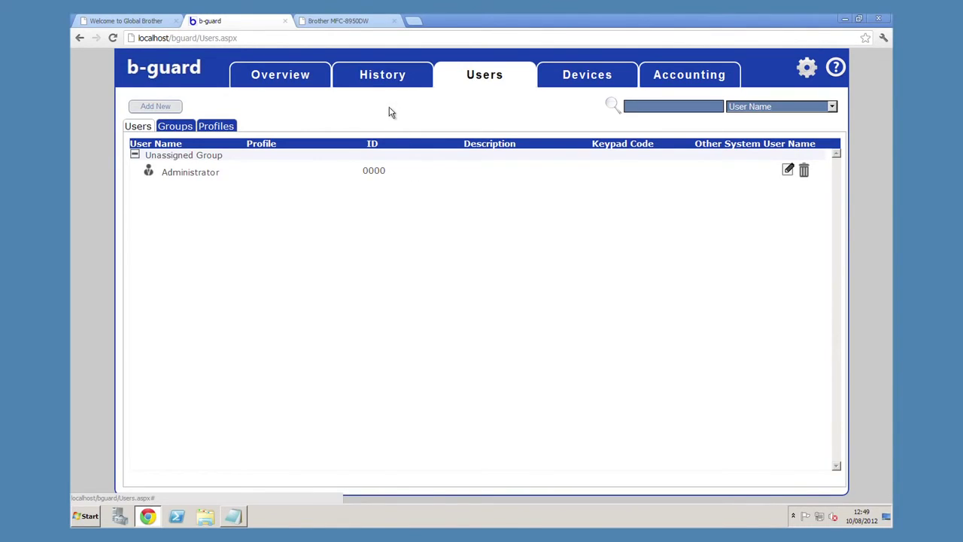
Recheck b-guard's waiting jobs after the release at the device and open the print job history.
left_click(378, 82)
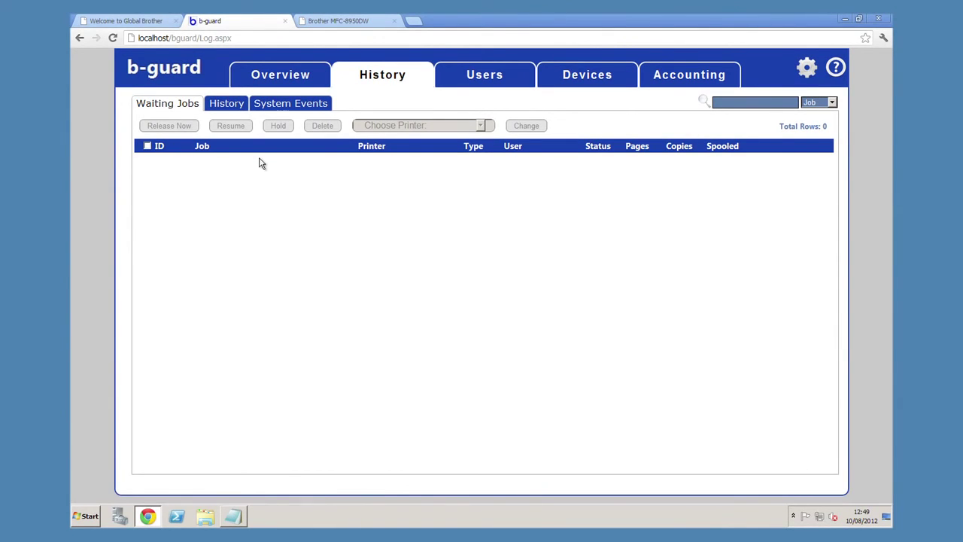
left_click(234, 108)
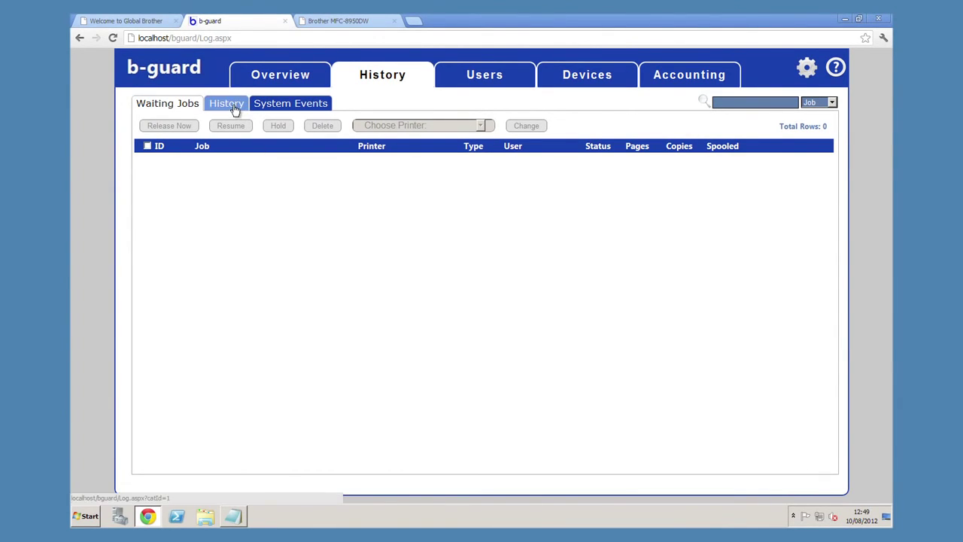